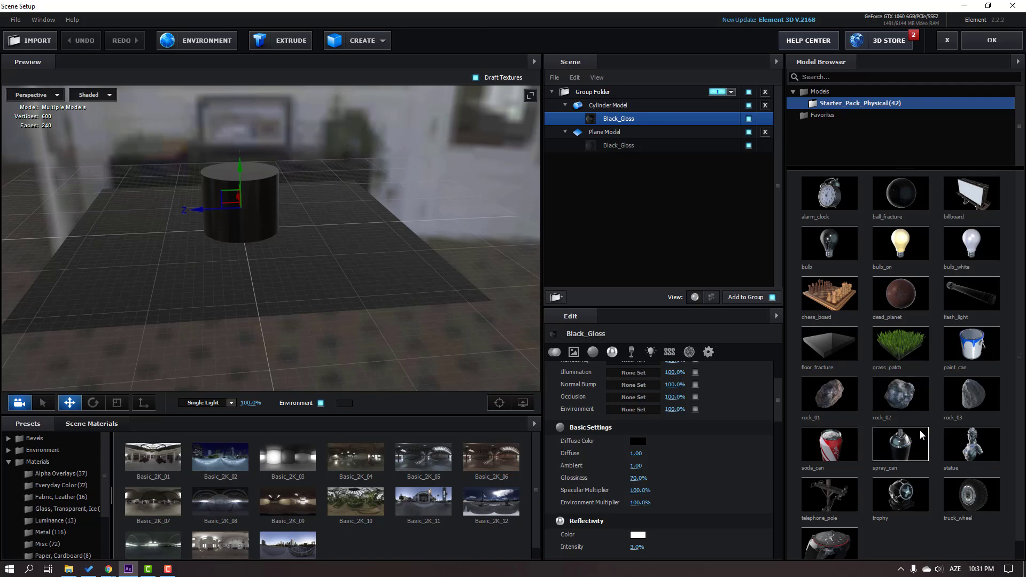
# Step: Add the statue model from the Starter_Pack_Physical library and raise it onto the cylinder's top at about Y 0.79
pyautogui.click(971, 444)
pyautogui.scroll(-5, 388, 218)
pyautogui.moveTo(388, 218); pyautogui.dragTo(320, 259)
pyautogui.moveTo(299, 269); pyautogui.dragTo(225, 266)
pyautogui.moveTo(262, 225); pyautogui.dragTo(264, 158)
pyautogui.scroll(5, 293, 166)
pyautogui.moveTo(293, 162); pyautogui.dragTo(316, 265, button='middle')
pyautogui.moveTo(258, 233); pyautogui.dragTo(316, 224)
pyautogui.scroll(5, 316, 223)
pyautogui.moveTo(262, 179)
pyautogui.mouseDown()
pyautogui.moveTo(262, 203)
pyautogui.moveTo(263, 193)
pyautogui.mouseUp()
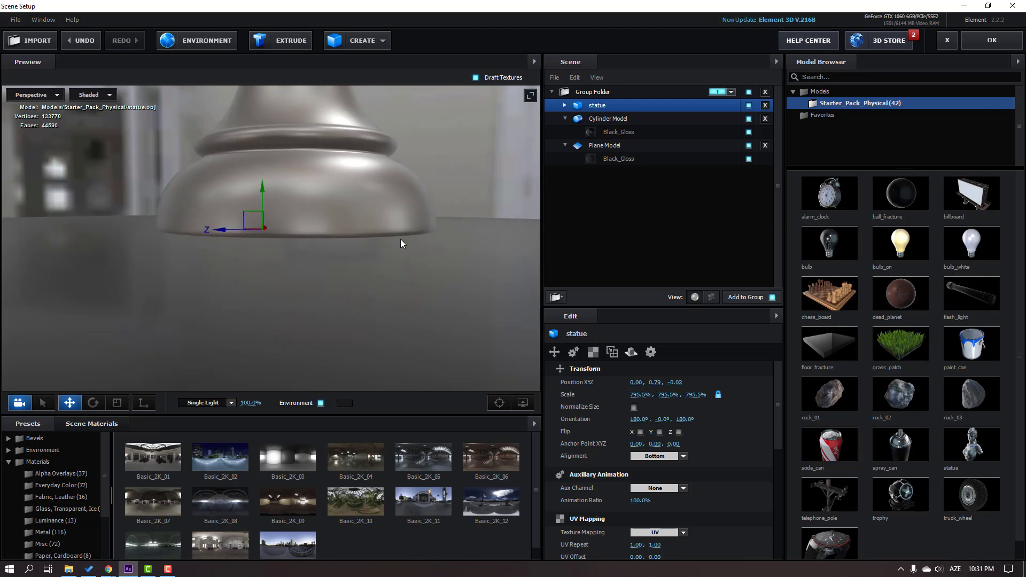
# Step: Apply the cylinder's Black_Gloss scene material to the statue
pyautogui.scroll(-10, 400, 239)
pyautogui.moveTo(399, 238); pyautogui.dragTo(344, 197)
pyautogui.moveTo(345, 197); pyautogui.dragTo(383, 204, button='middle')
pyautogui.scroll(3, 384, 204)
pyautogui.click(113, 424)
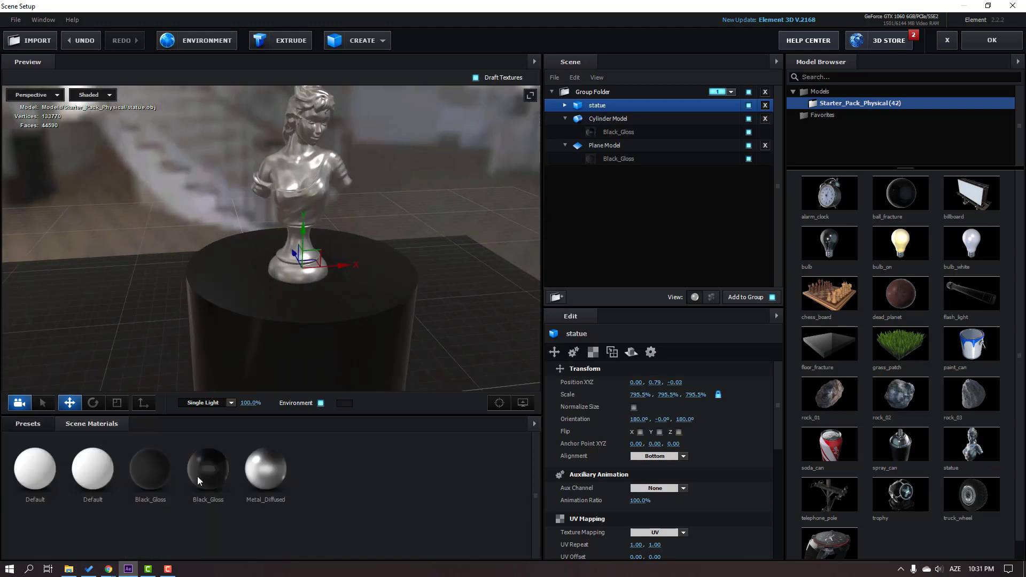
pyautogui.moveTo(203, 474); pyautogui.dragTo(303, 171)
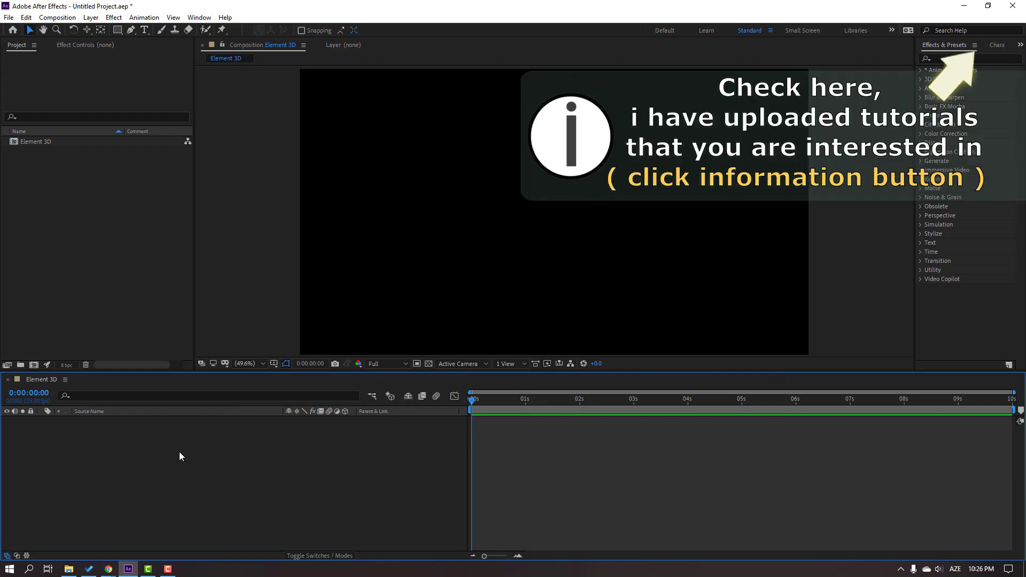
# Step: Create a new solid layer named E3D in the Element 3D composition
pyautogui.rightClick(203, 455)
pyautogui.moveTo(267, 338)
pyautogui.click(424, 370)
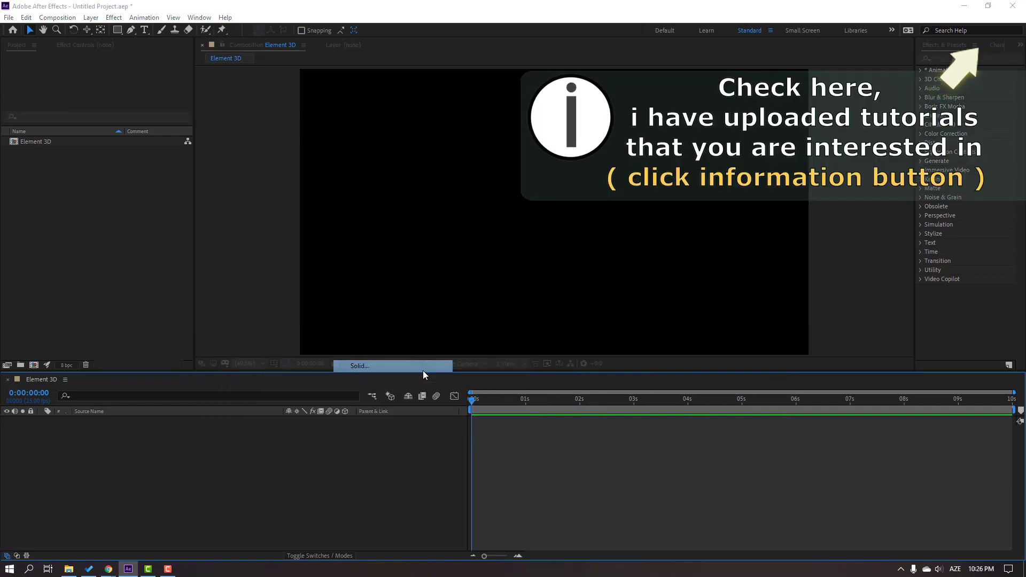
pyautogui.write('E3D')
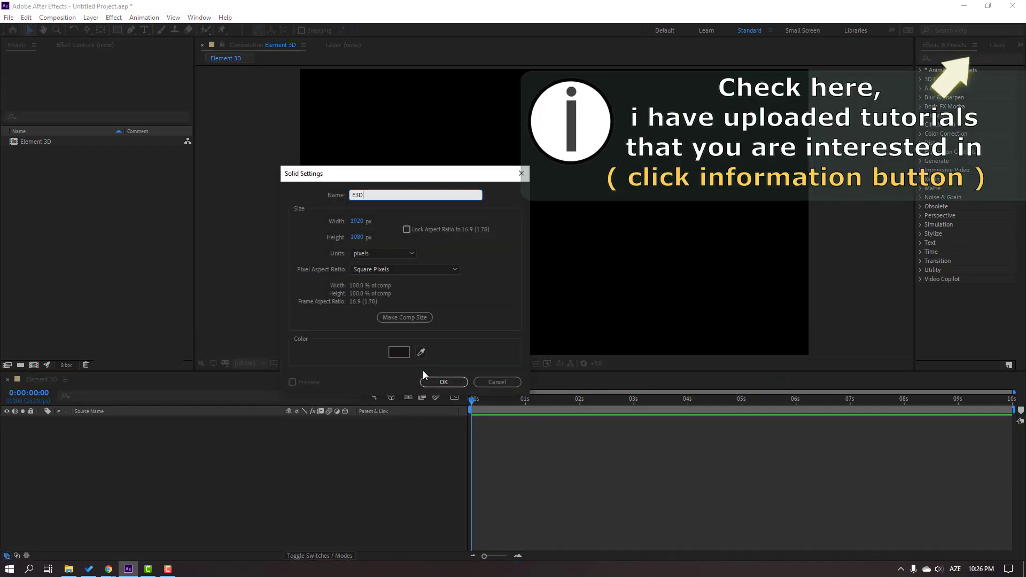
pyautogui.click(443, 380)
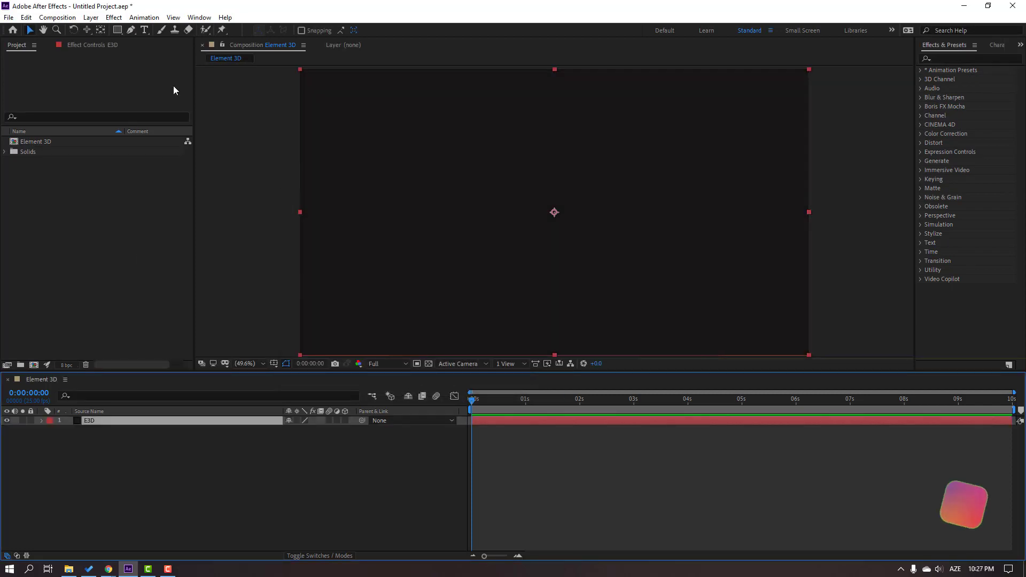
# Step: Apply the Video Copilot Element effect to the E3D layer and open its Scene Setup
pyautogui.click(114, 17)
pyautogui.moveTo(134, 327)
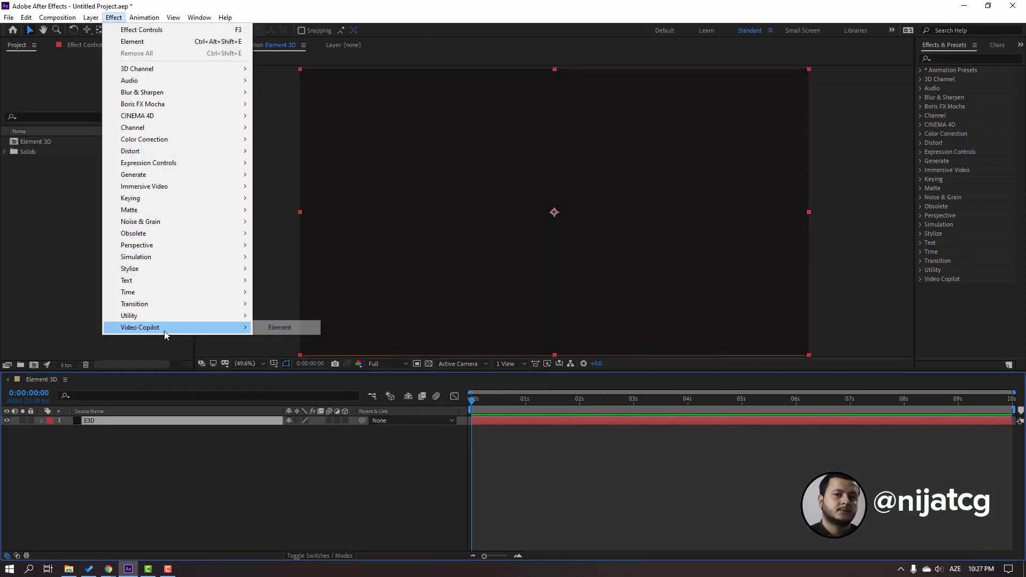
pyautogui.click(284, 327)
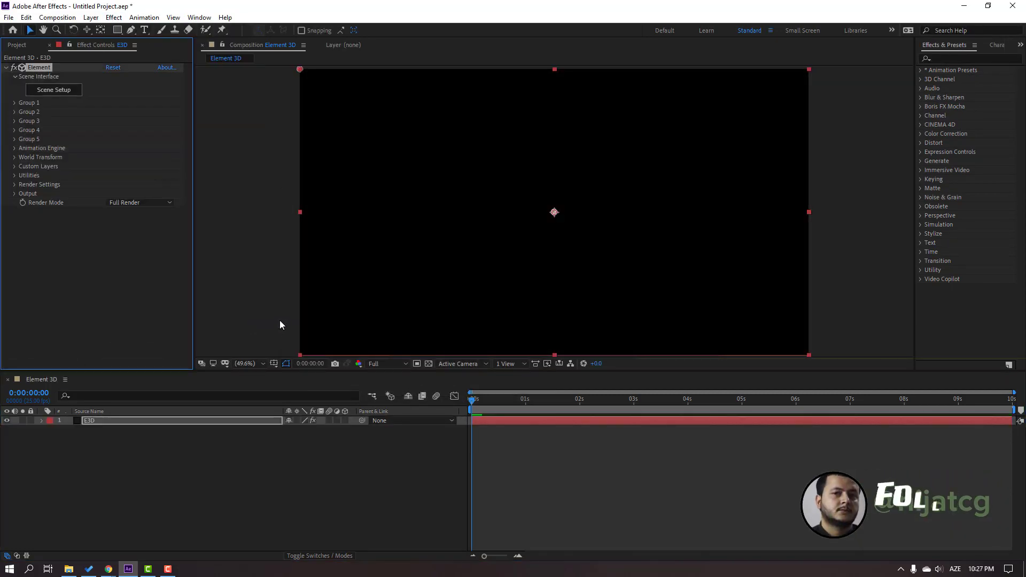
pyautogui.click(55, 90)
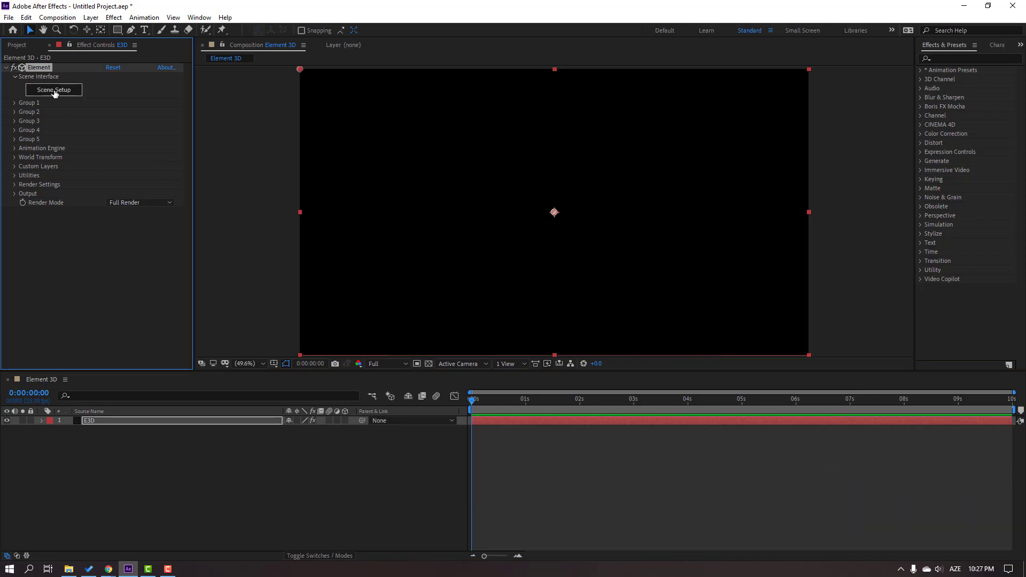
# Step: Create a plane model and scale it up uniformly to about 447.6% as the floor
pyautogui.click(368, 41)
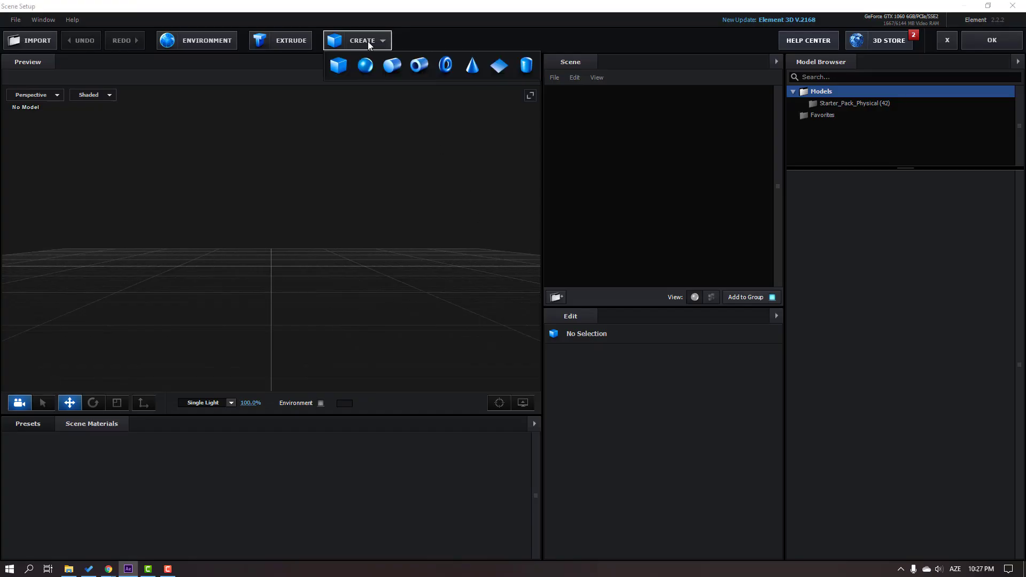
pyautogui.click(499, 64)
pyautogui.moveTo(206, 240); pyautogui.dragTo(222, 257)
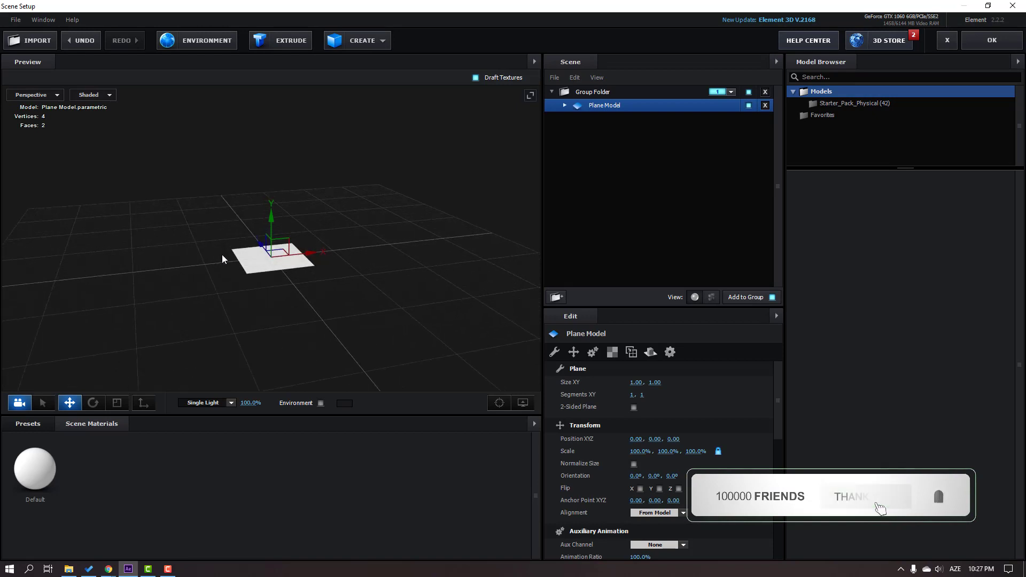
pyautogui.click(118, 404)
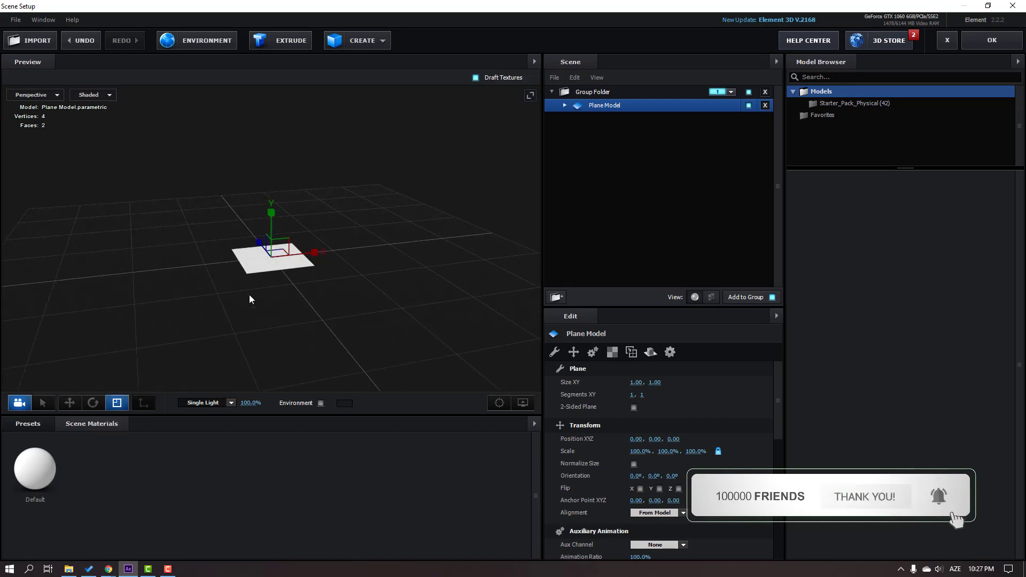
pyautogui.moveTo(273, 255); pyautogui.dragTo(400, 142)
# Step: Create a cylinder model and raise it along the Y axis to about 0.29 so it stands on the plane
pyautogui.click(360, 45)
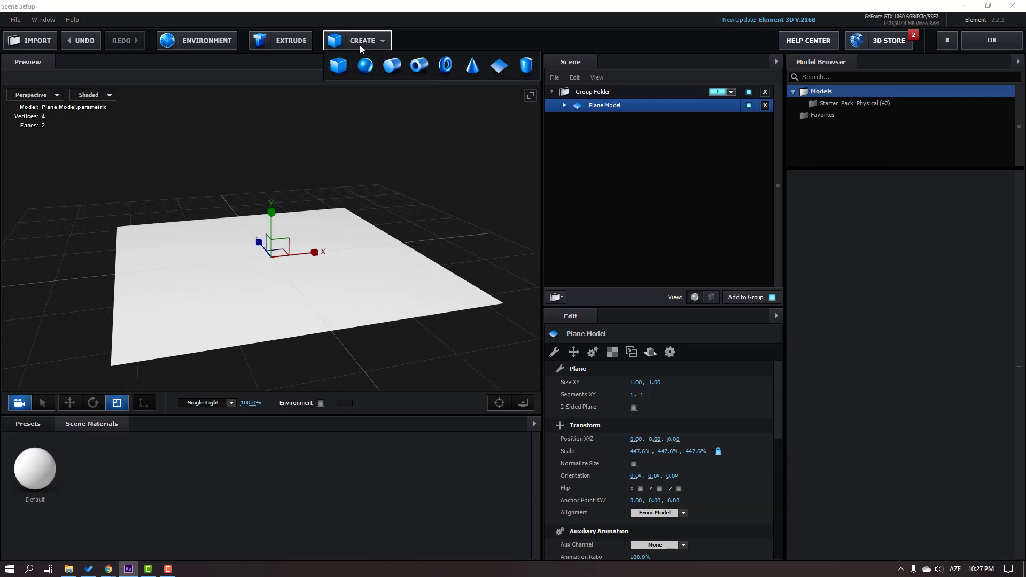
pyautogui.click(393, 65)
pyautogui.scroll(2, 167, 308)
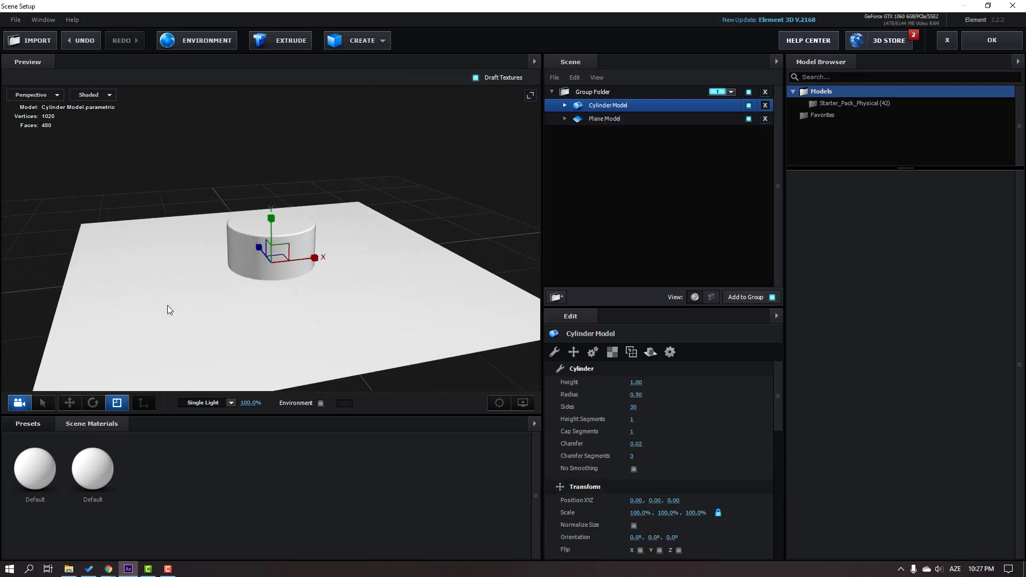
pyautogui.click(70, 402)
pyautogui.scroll(3, 275, 251)
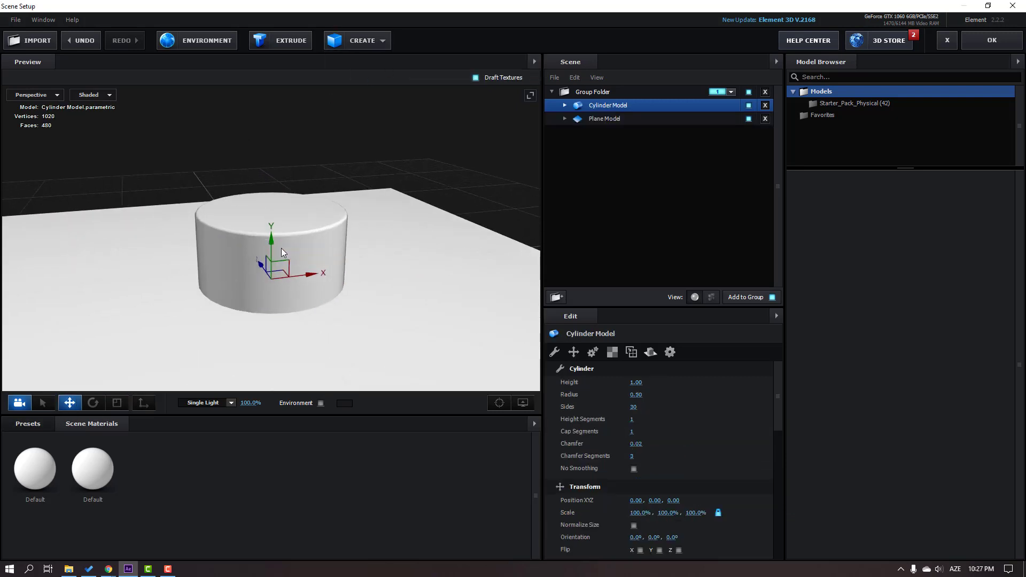
pyautogui.moveTo(270, 245); pyautogui.dragTo(277, 204)
pyautogui.scroll(4, 285, 259)
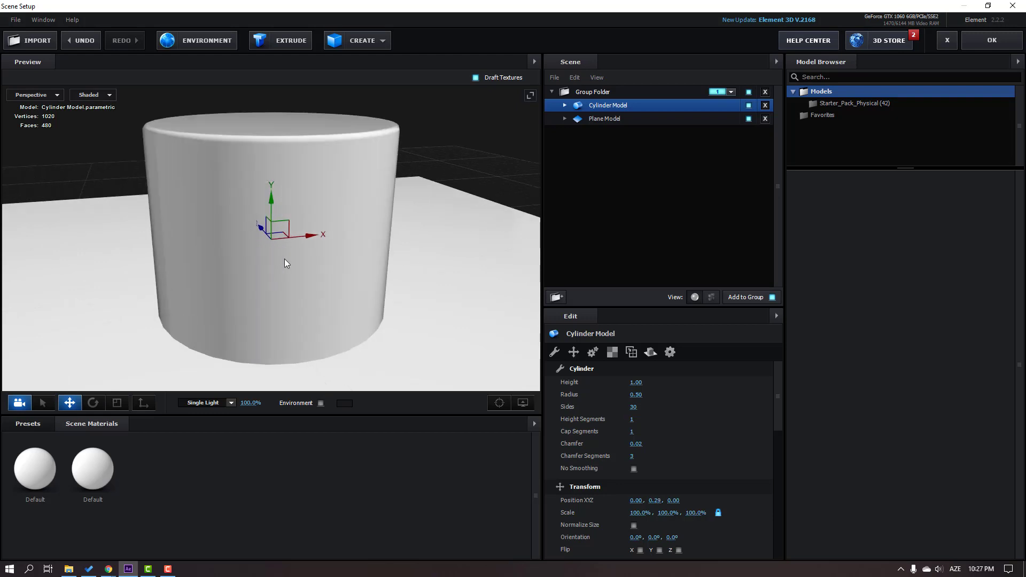
# Step: Set the cylinder's number of sides to 60 and its chamfer to 0
pyautogui.moveTo(379, 206); pyautogui.dragTo(392, 217)
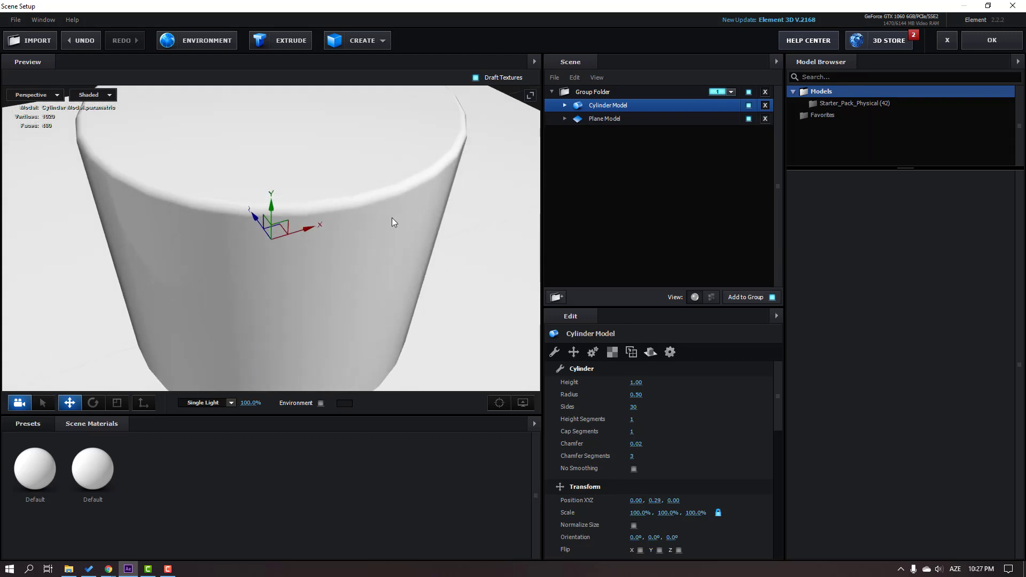
pyautogui.click(635, 407)
pyautogui.write('60')
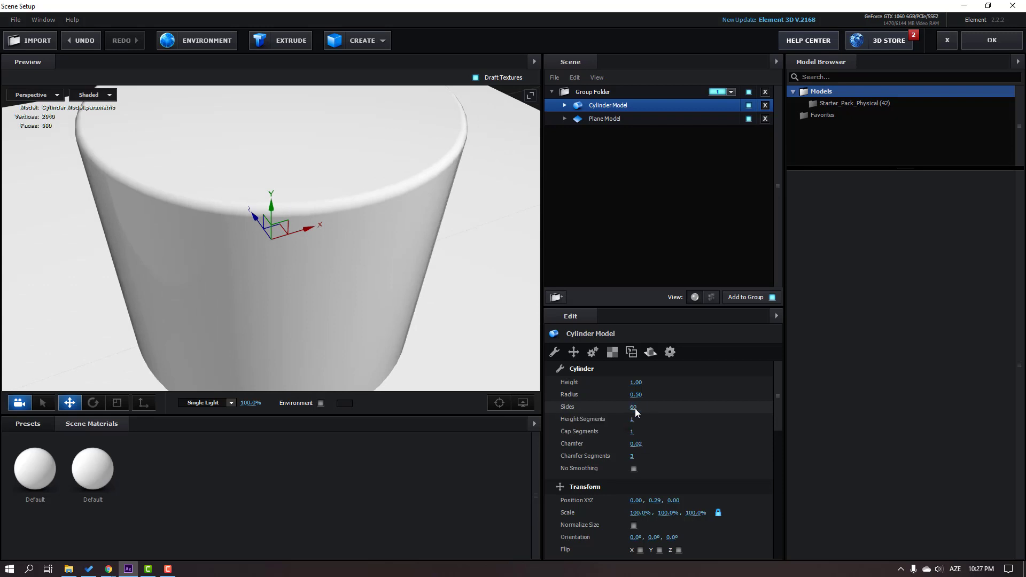
pyautogui.press('Return')
pyautogui.scroll(-1, 358, 344)
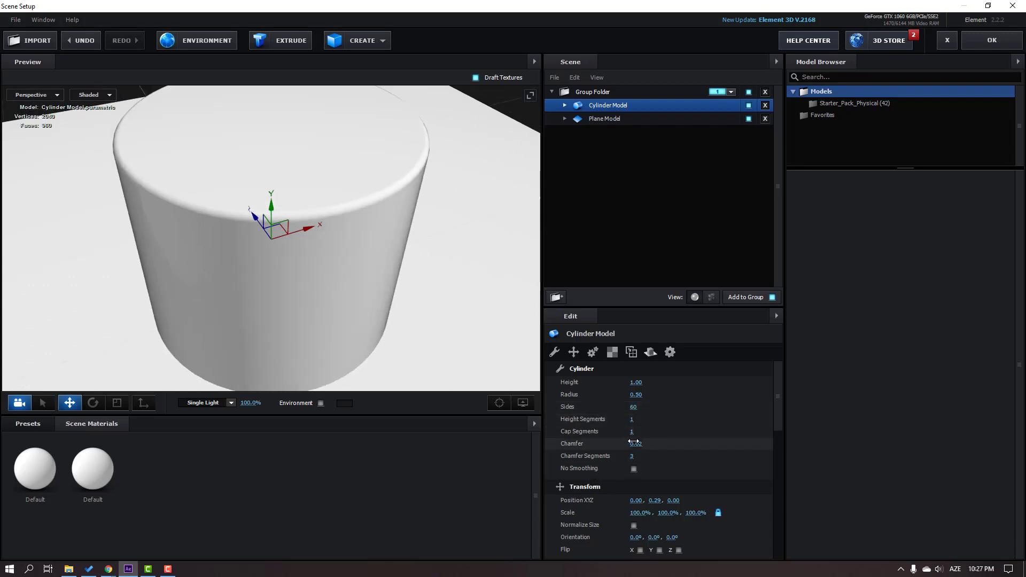
pyautogui.moveTo(635, 445); pyautogui.dragTo(628, 445)
pyautogui.click(636, 445)
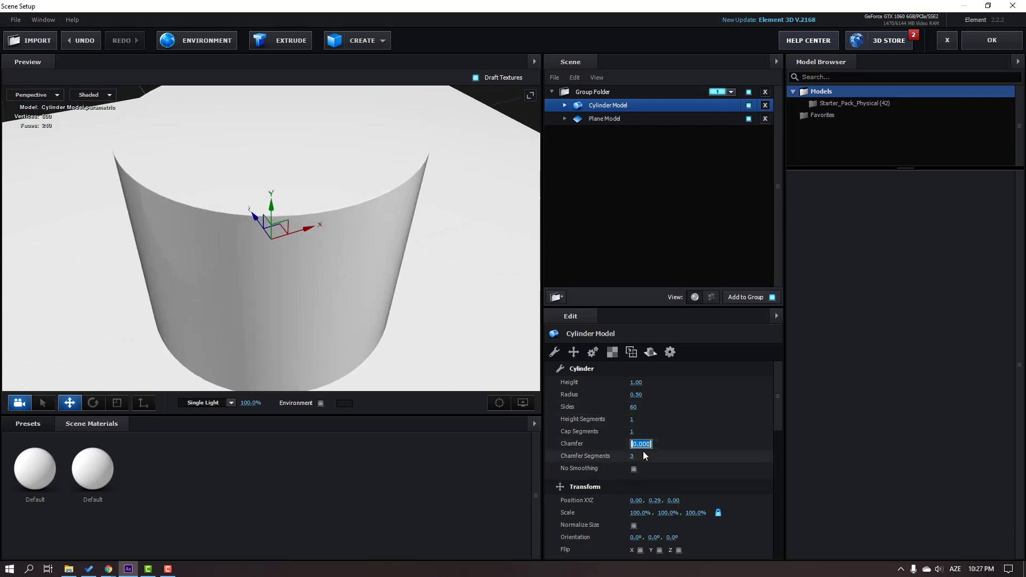
pyautogui.write('0')
pyautogui.press('Return')
# Step: Apply the Black_Gloss preset from the Physical materials to the floor plane
pyautogui.scroll(-3, 319, 283)
pyautogui.moveTo(316, 285); pyautogui.dragTo(252, 273)
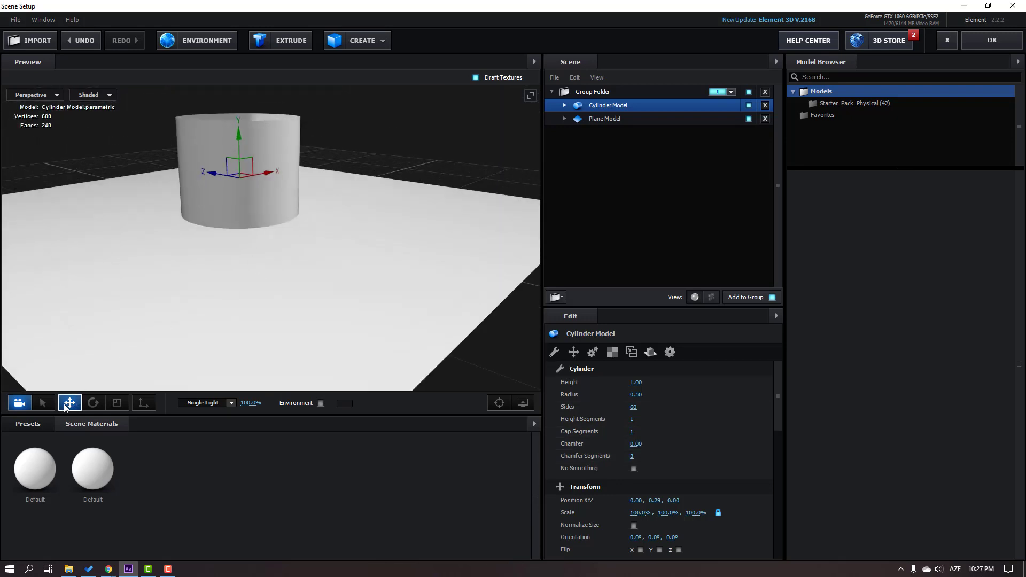
pyautogui.click(28, 425)
pyautogui.scroll(-2, 75, 495)
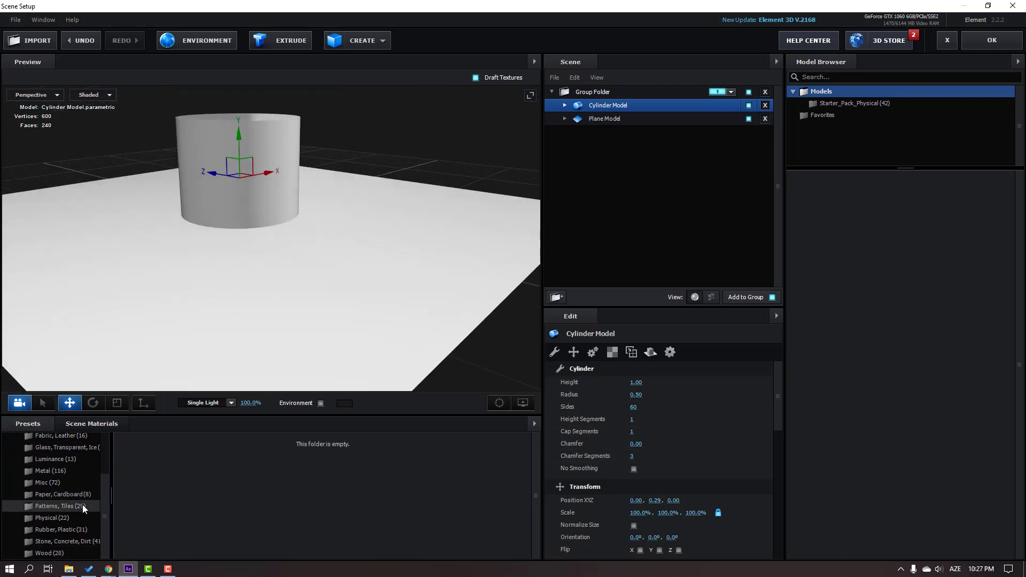
pyautogui.click(50, 518)
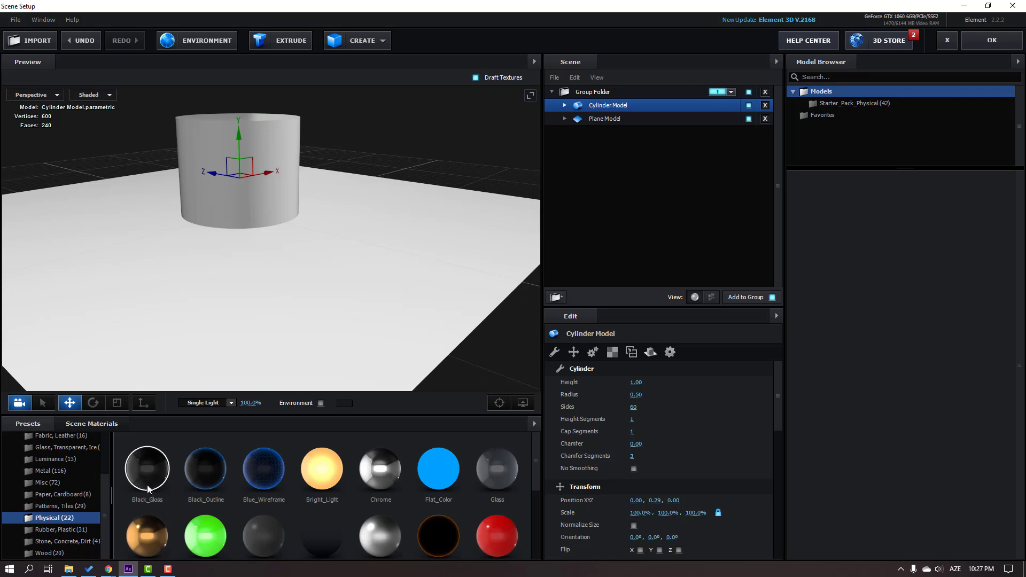
pyautogui.moveTo(146, 485); pyautogui.dragTo(105, 246)
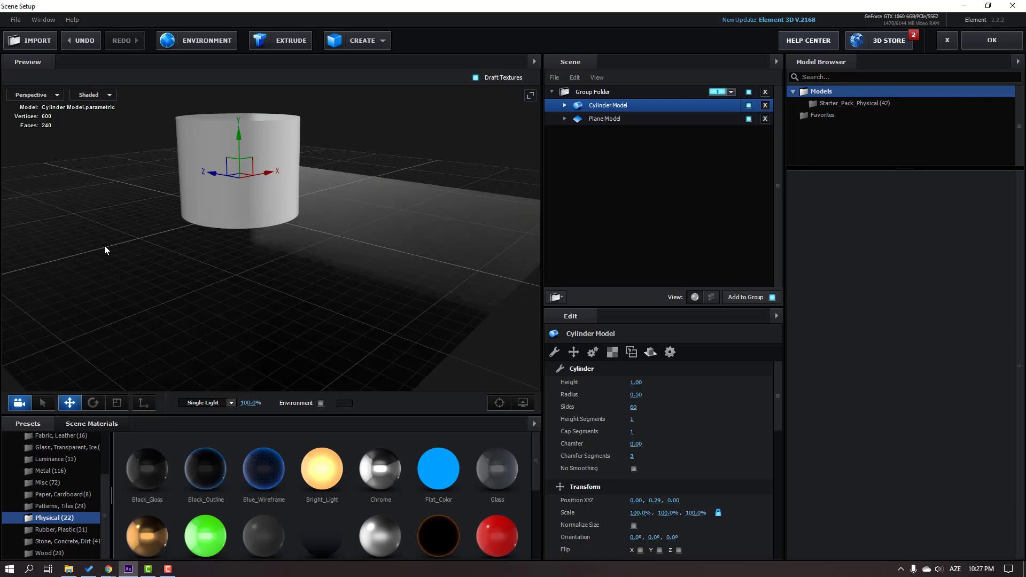
# Step: Set the glossiness of the plane's Black_Gloss material to 20%
pyautogui.click(565, 119)
pyautogui.click(620, 133)
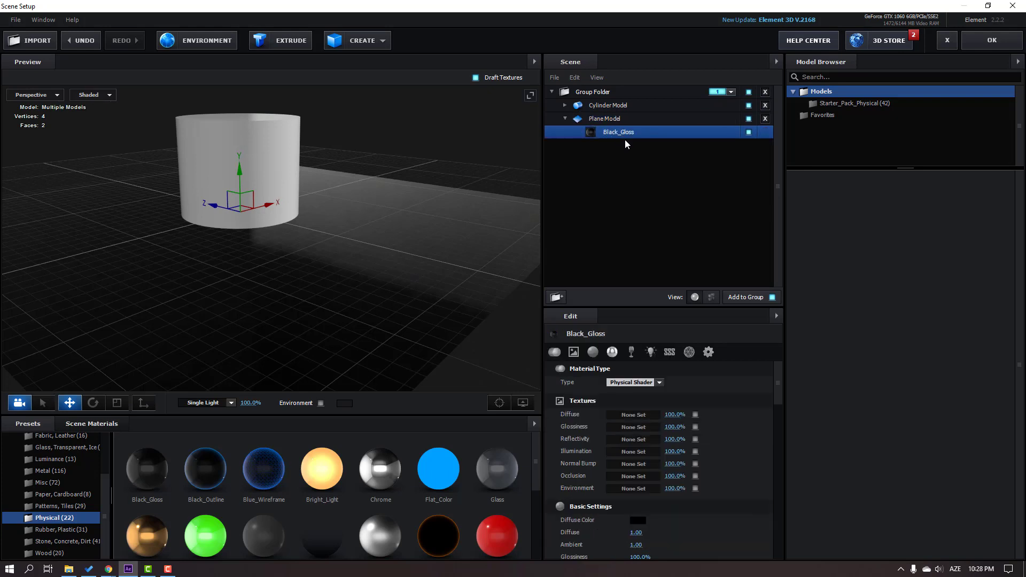
pyautogui.scroll(-3, 769, 422)
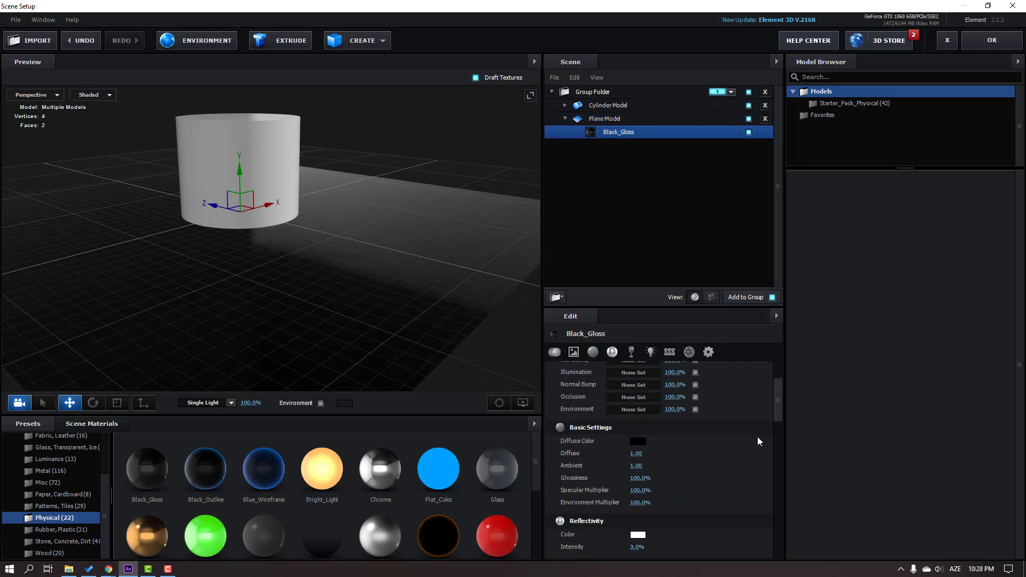
pyautogui.click(639, 478)
pyautogui.write('20')
pyautogui.press('Return')
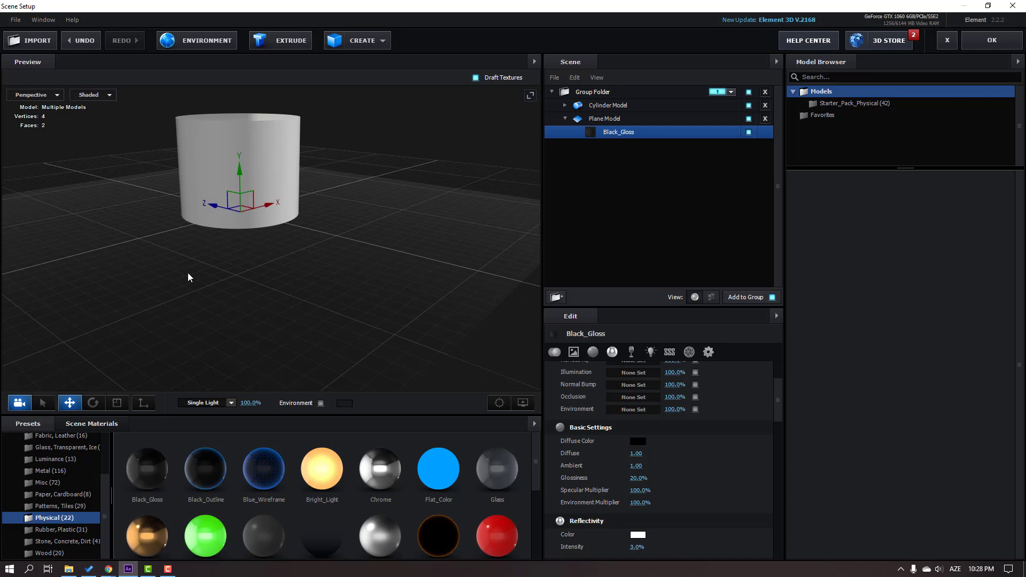
# Step: Apply the Black_Gloss physical material preset to the cylinder
pyautogui.moveTo(188, 277); pyautogui.dragTo(223, 138)
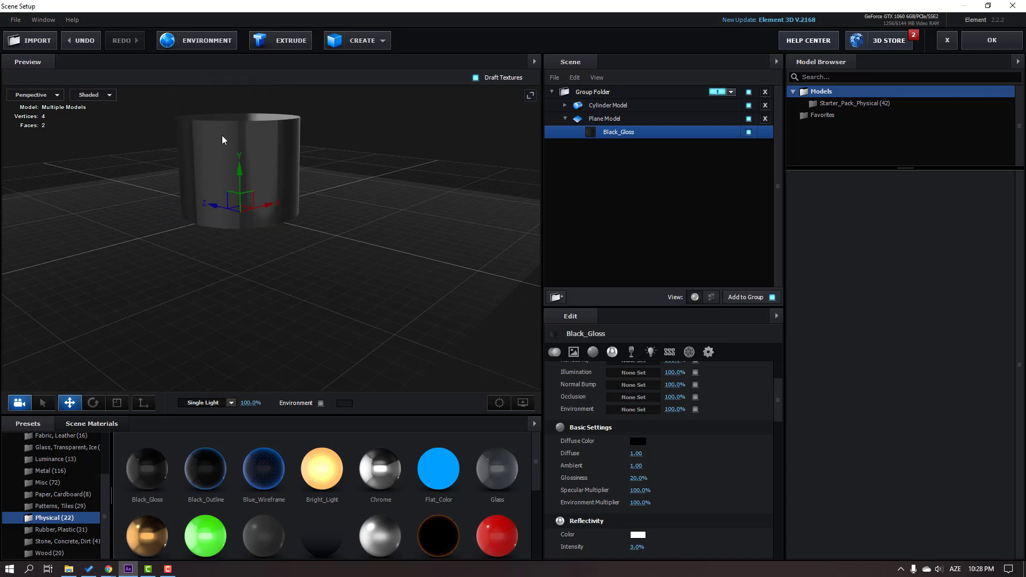
pyautogui.scroll(5, 297, 216)
pyautogui.moveTo(280, 238); pyautogui.dragTo(334, 243)
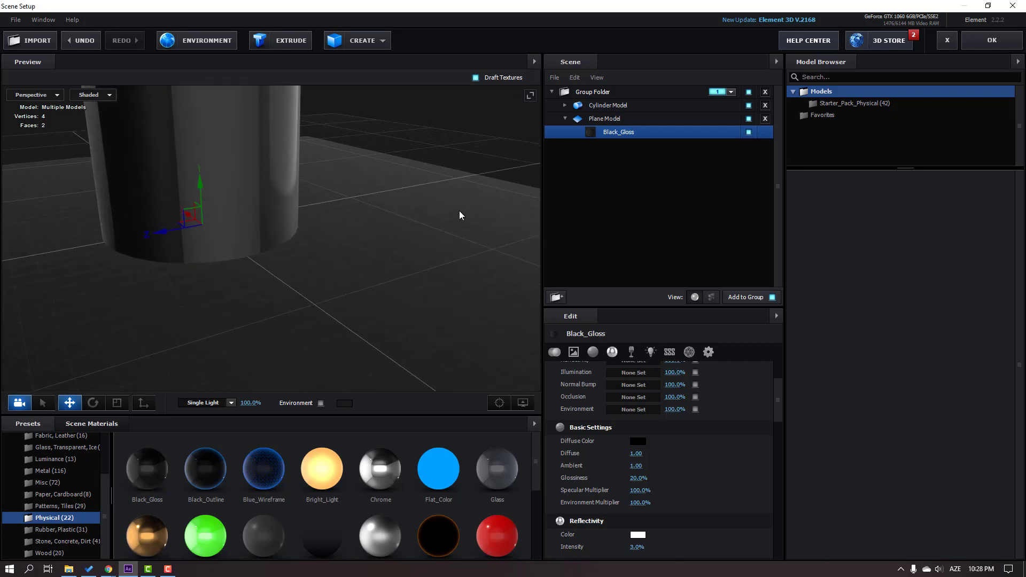
# Step: Set the glossiness of the cylinder's Black_Gloss material to 70%
pyautogui.click(565, 105)
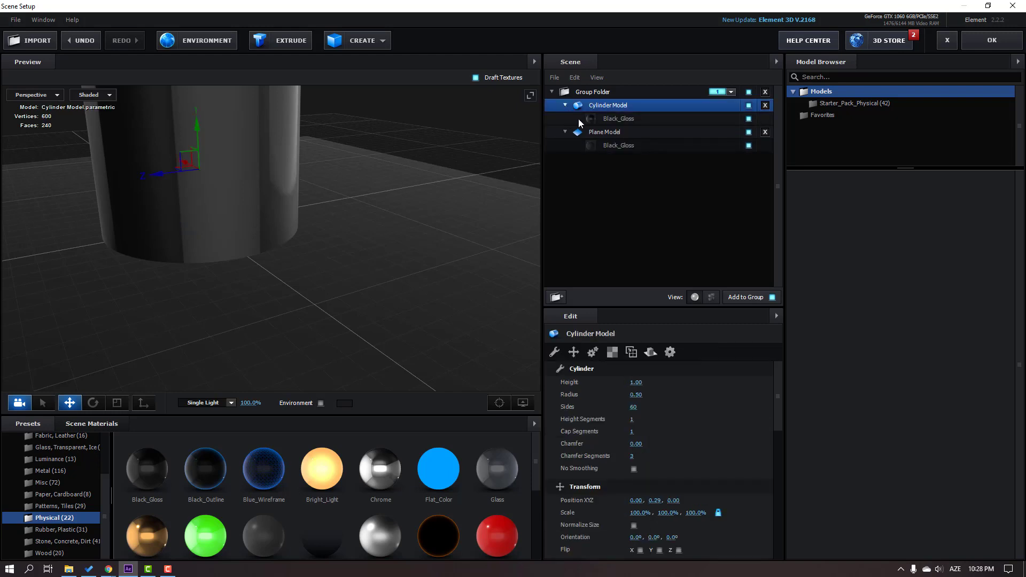
pyautogui.click(625, 122)
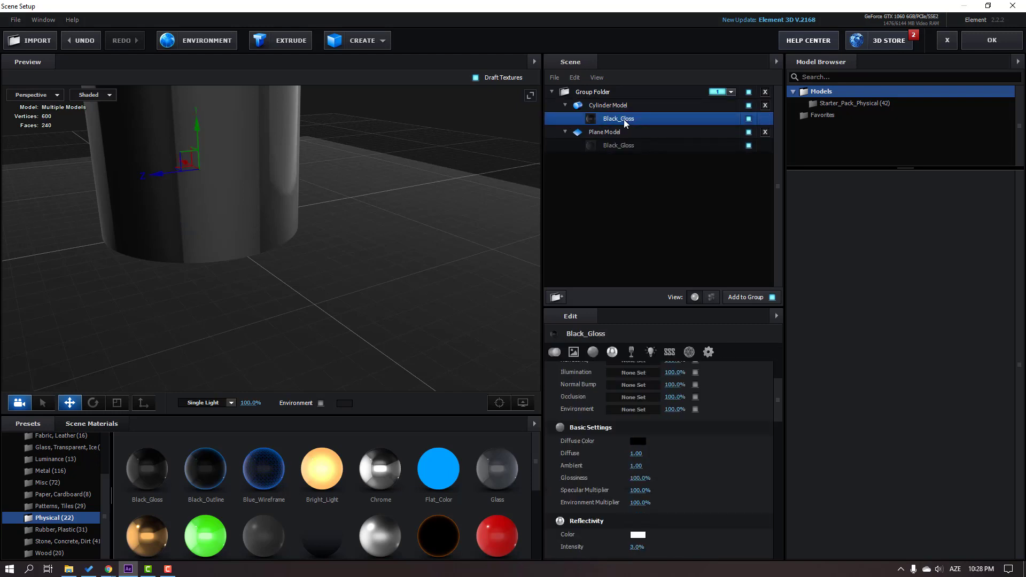
pyautogui.click(639, 478)
pyautogui.write('70')
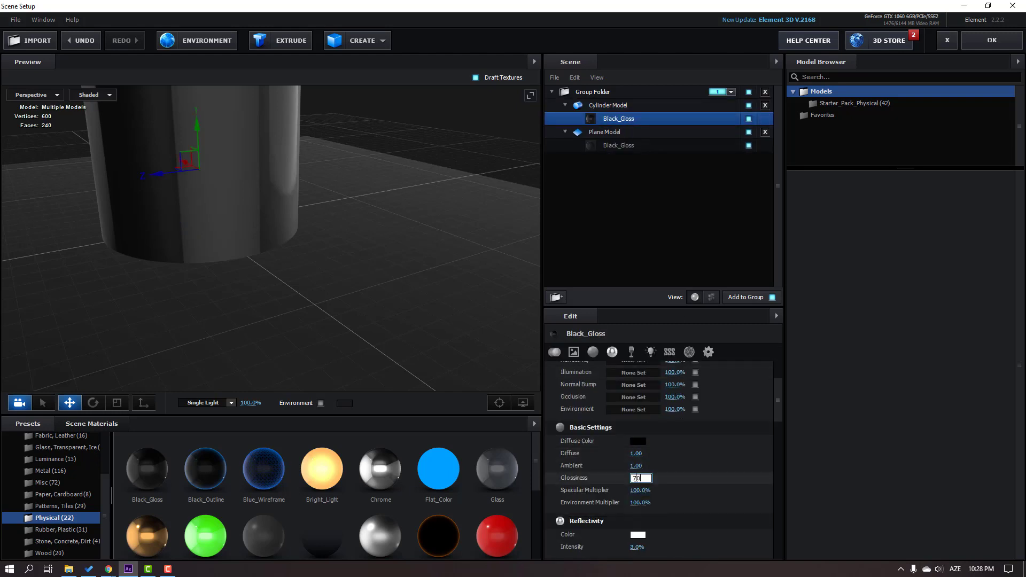
pyautogui.press('Return')
# Step: Load the Basic_2K_15 environment preset as the scene's environment map
pyautogui.scroll(5, 66, 475)
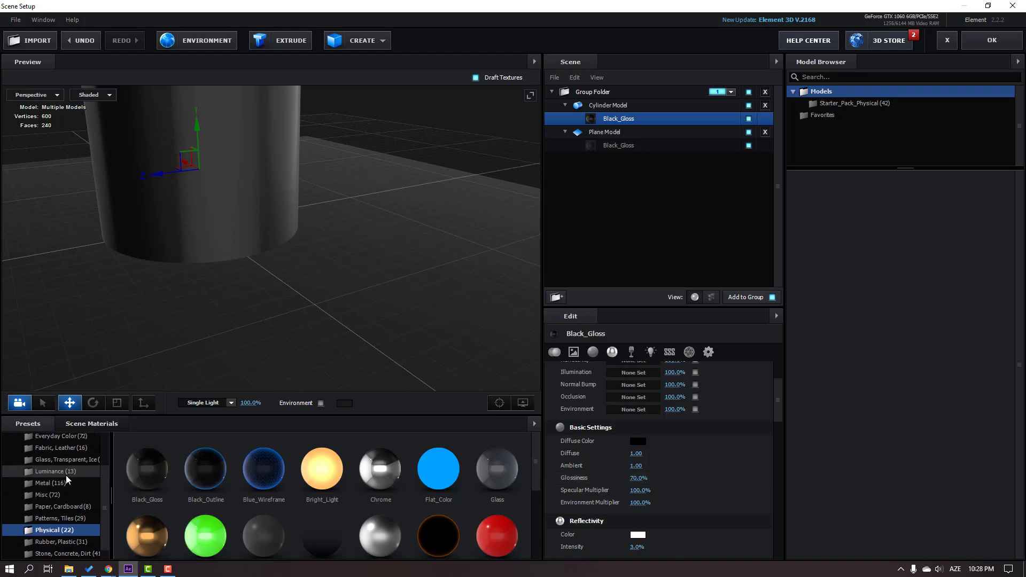
pyautogui.click(9, 451)
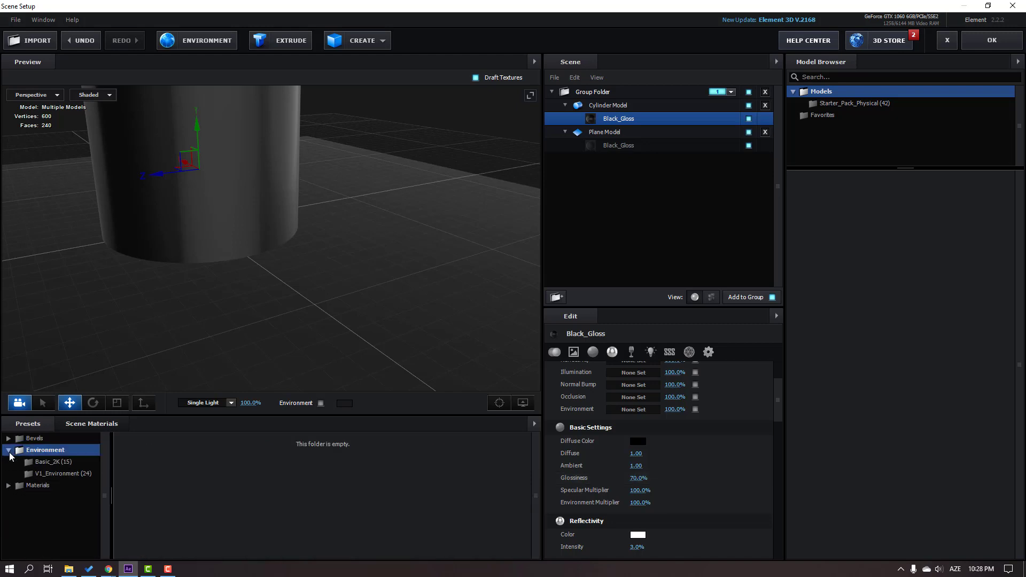
pyautogui.click(51, 466)
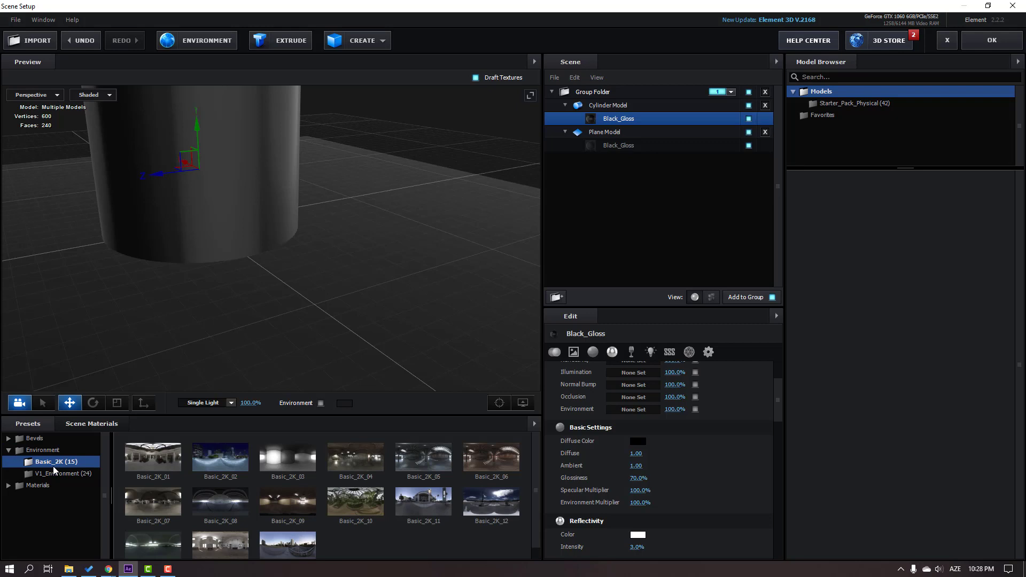
pyautogui.scroll(-1, 342, 551)
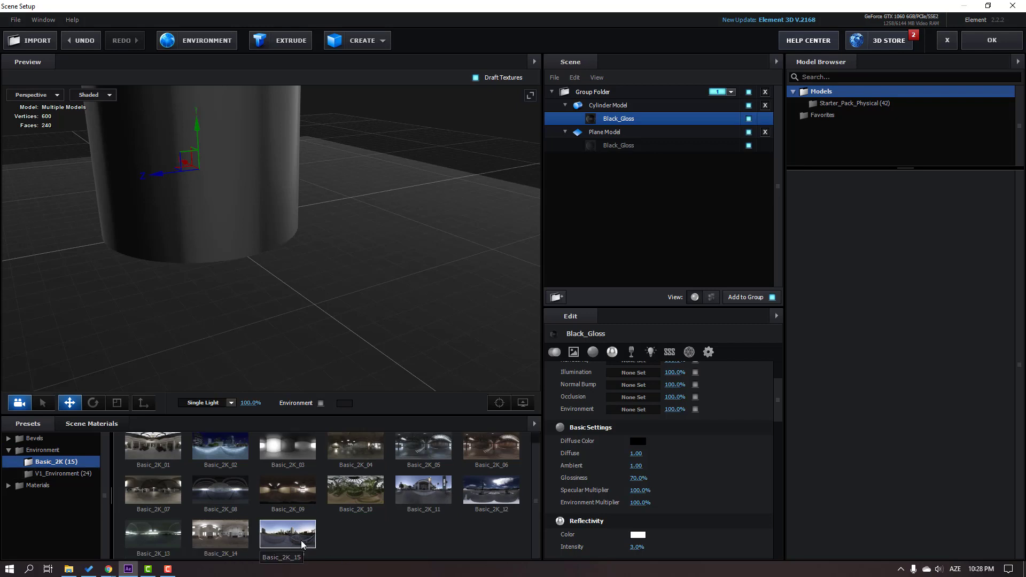
pyautogui.doubleClick(287, 536)
pyautogui.scroll(-3, 328, 239)
pyautogui.moveTo(328, 238); pyautogui.dragTo(266, 267)
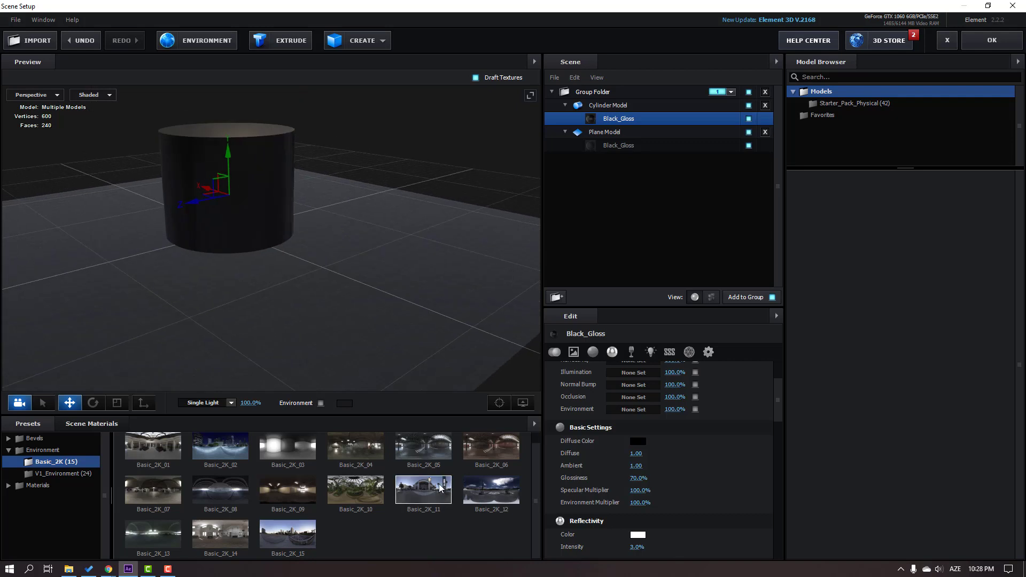
# Step: Replace the scene's environment map with the Basic_2K_14 preset
pyautogui.click(478, 489)
pyautogui.click(225, 536)
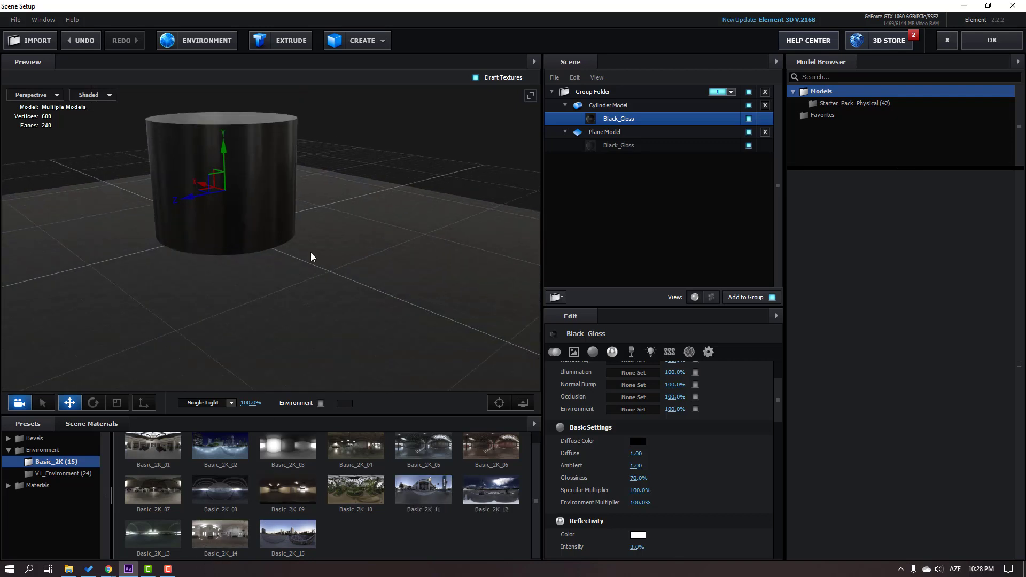
pyautogui.moveTo(310, 252); pyautogui.dragTo(351, 295)
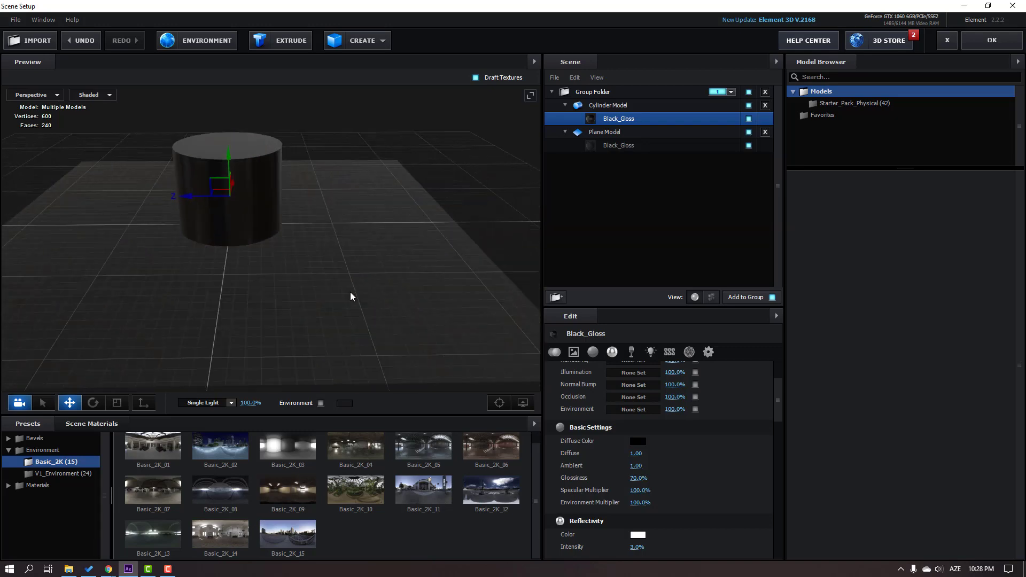
# Step: Show the environment in the scene preview and apply the scene setup to the composition
pyautogui.click(320, 403)
pyautogui.moveTo(280, 283); pyautogui.dragTo(192, 305)
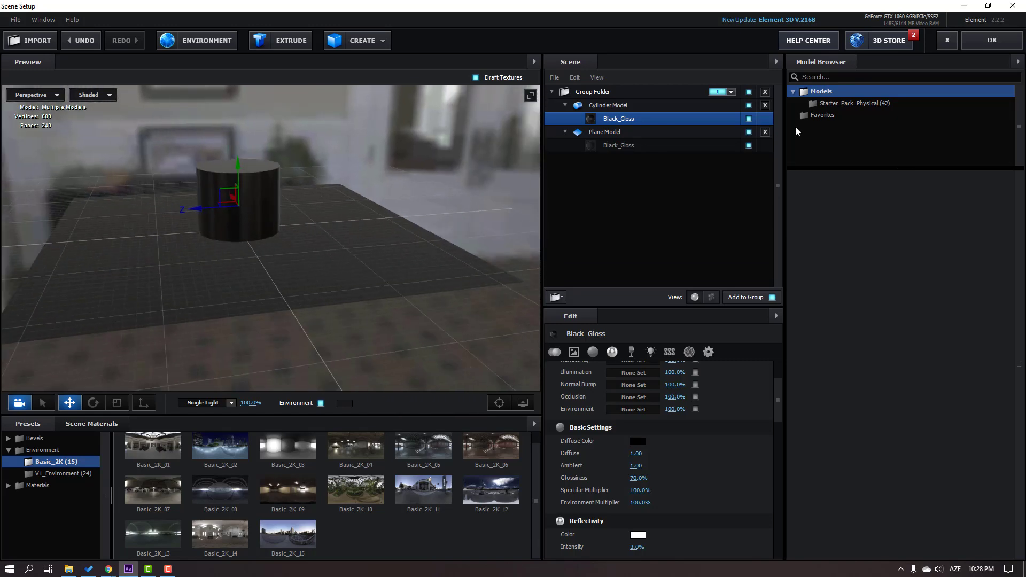
pyautogui.click(968, 45)
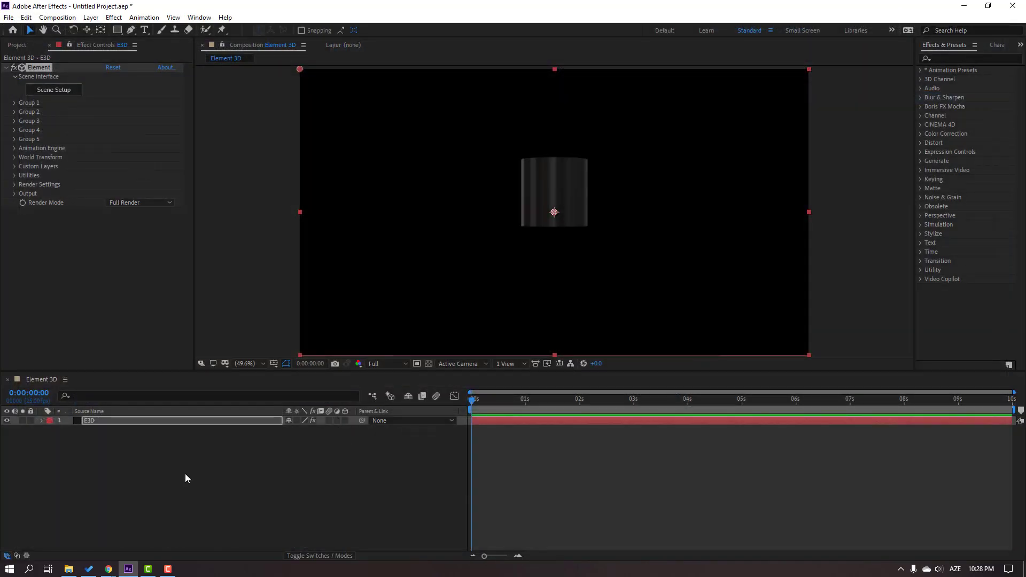
# Step: Add a two-node camera named Camera 1 with the 50mm preset to the Element 3D composition
pyautogui.rightClick(109, 470)
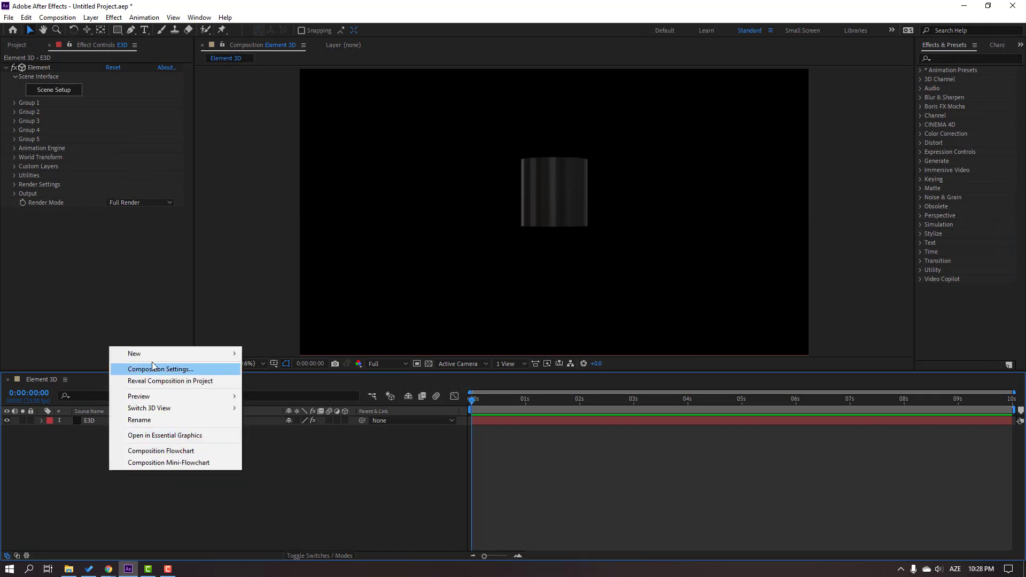
pyautogui.moveTo(171, 353)
pyautogui.click(269, 404)
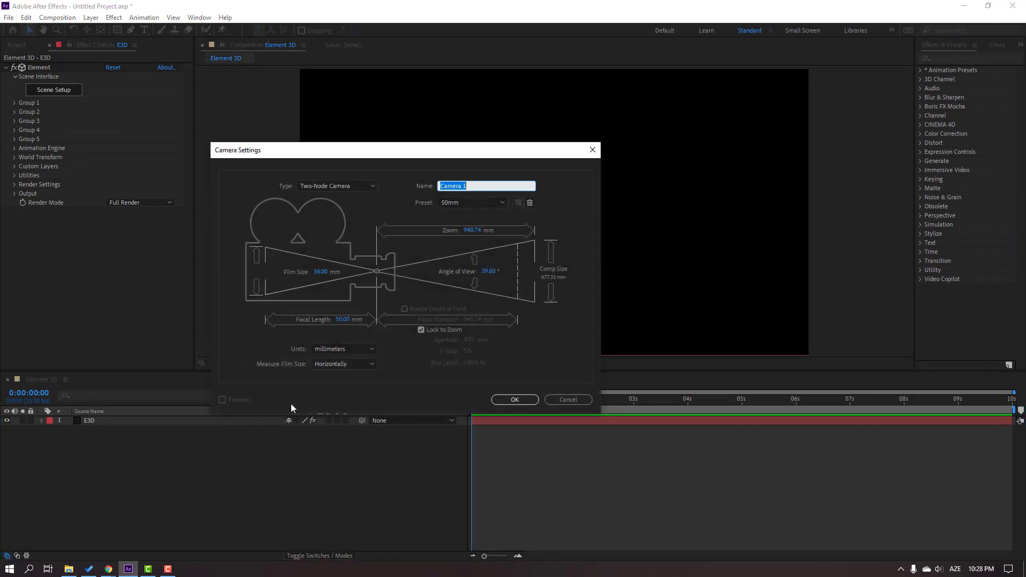
pyautogui.click(513, 399)
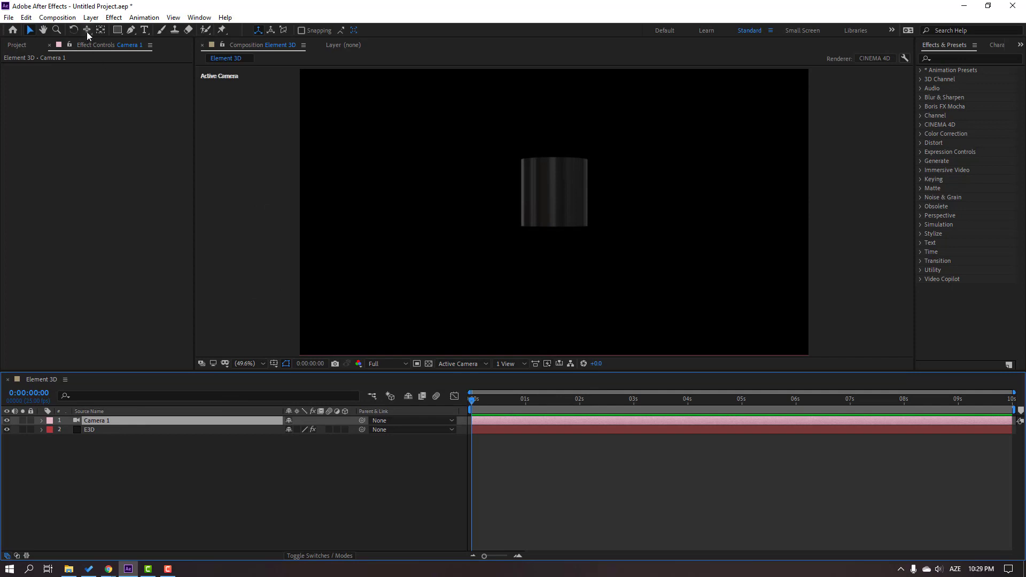
# Step: Move, orbit and dolly Camera 1 to a close view looking down at the cylinder's base on the floor
pyautogui.moveTo(86, 31); pyautogui.dragTo(203, 4)
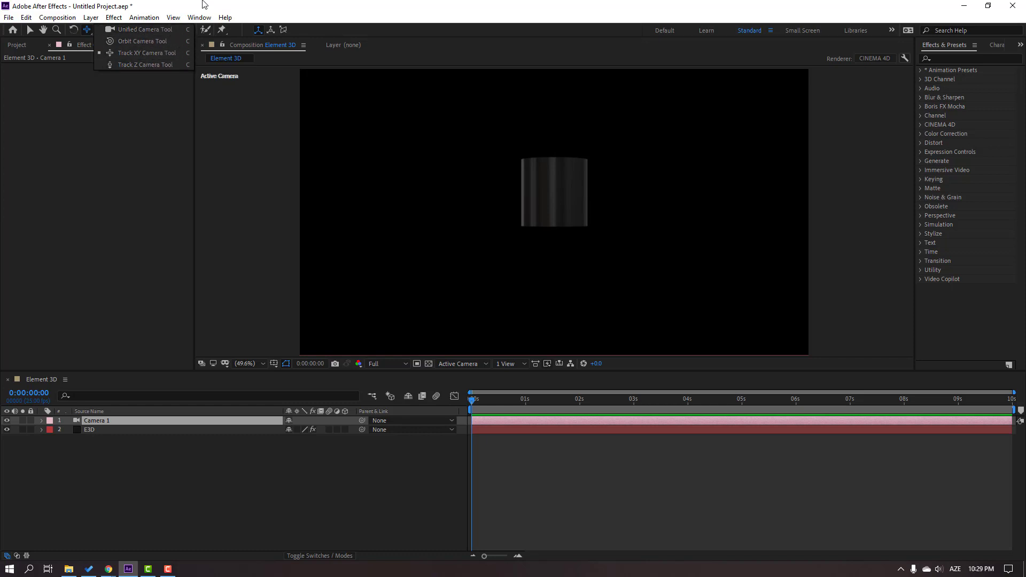
pyautogui.press('c')
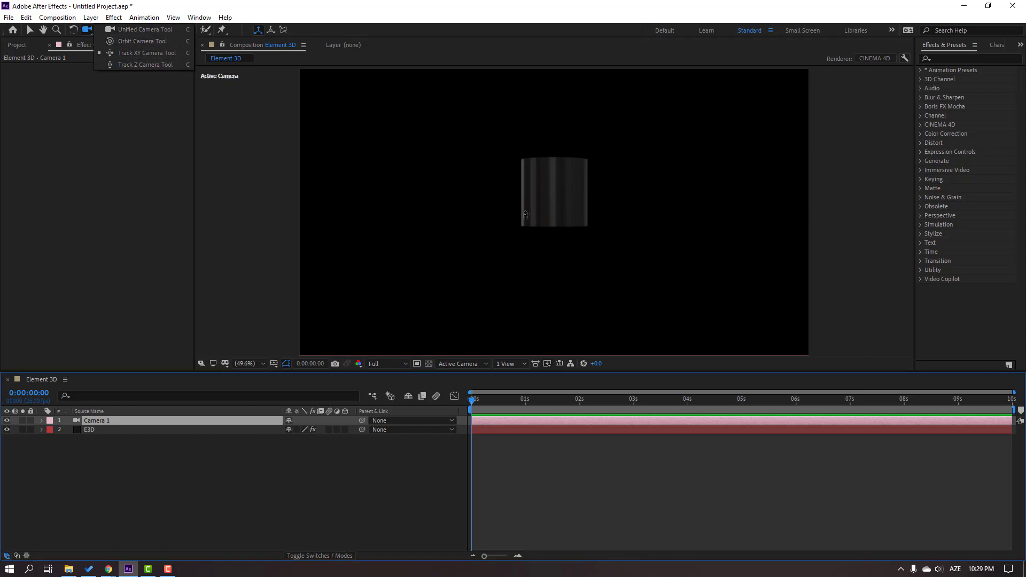
pyautogui.click(147, 55)
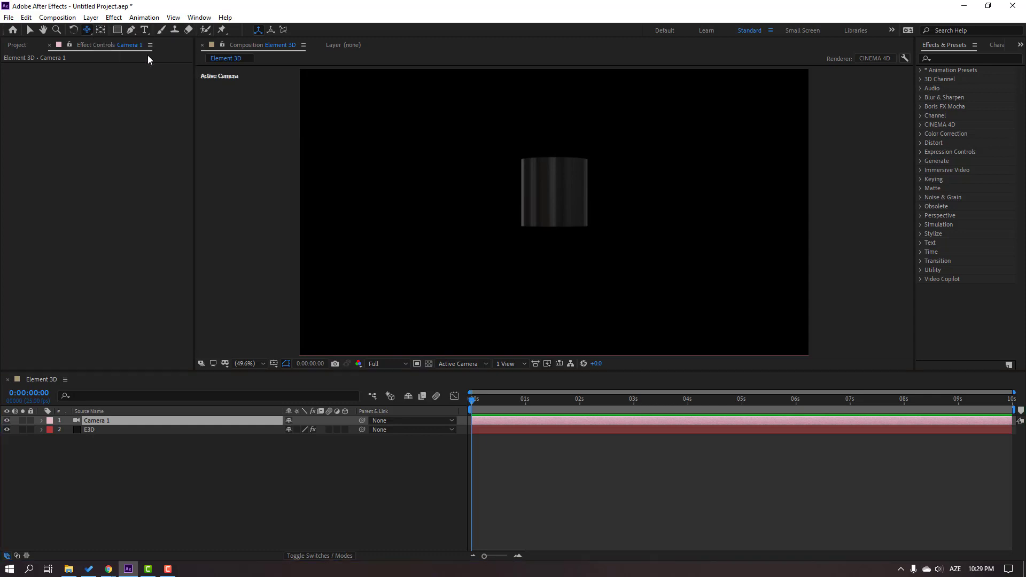
pyautogui.moveTo(538, 232); pyautogui.dragTo(560, 177)
pyautogui.press('c')
pyautogui.moveTo(543, 139); pyautogui.dragTo(554, 187)
pyautogui.press('c')
pyautogui.press('c')
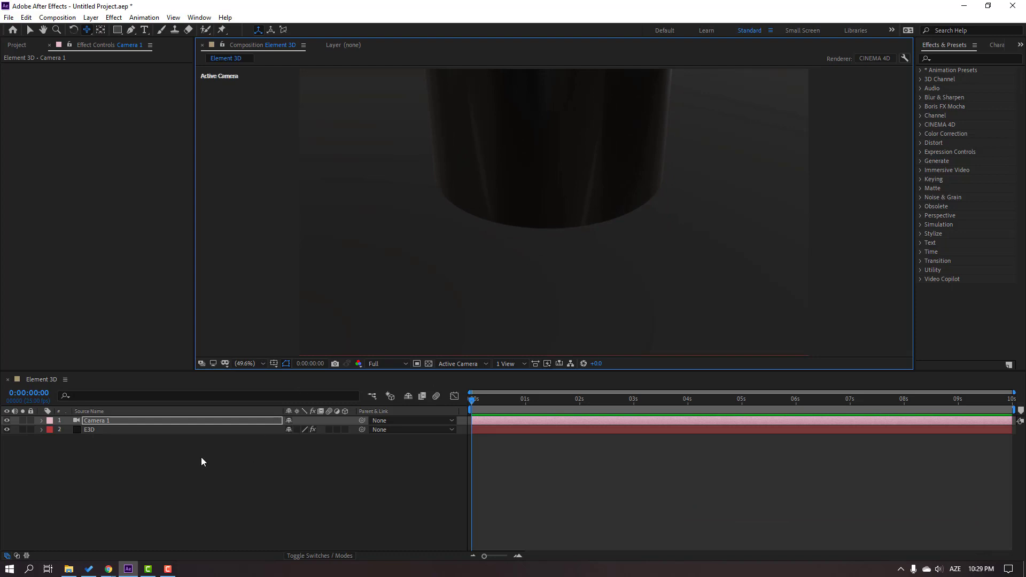
# Step: Enable ambient occlusion in the E3D layer's render settings and set the SSAO intensity to 6
pyautogui.click(87, 431)
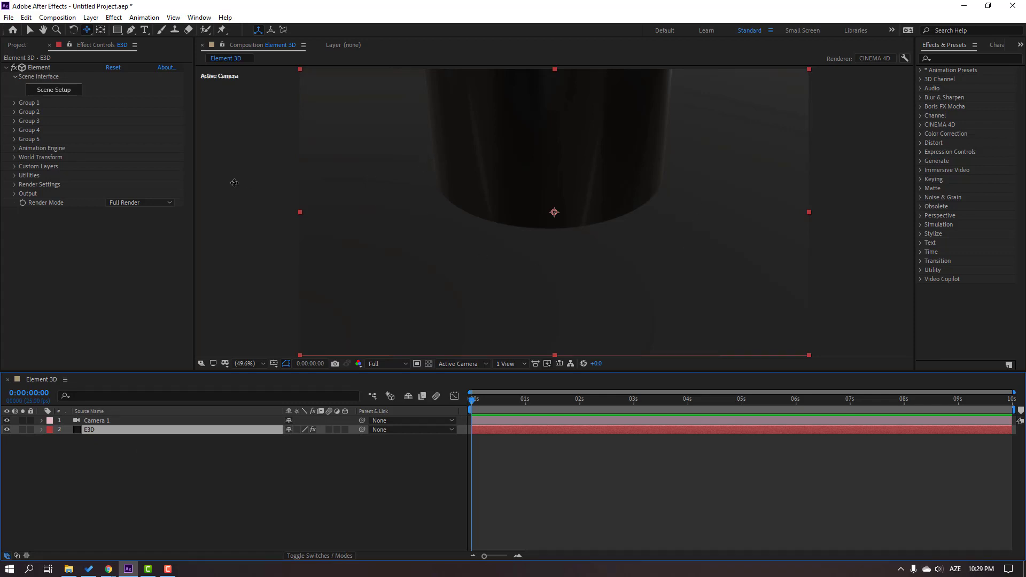
pyautogui.click(31, 30)
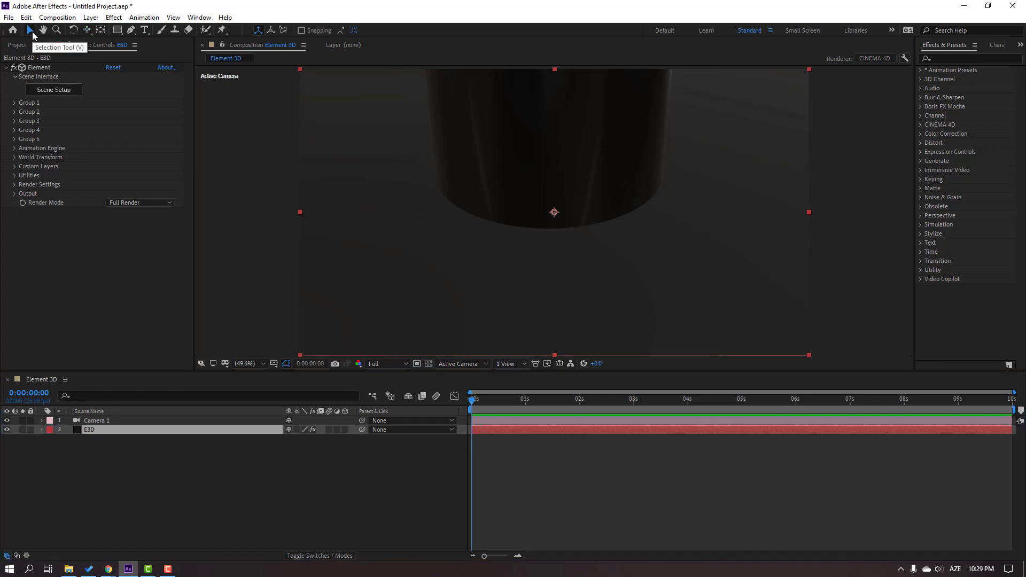
pyautogui.click(14, 187)
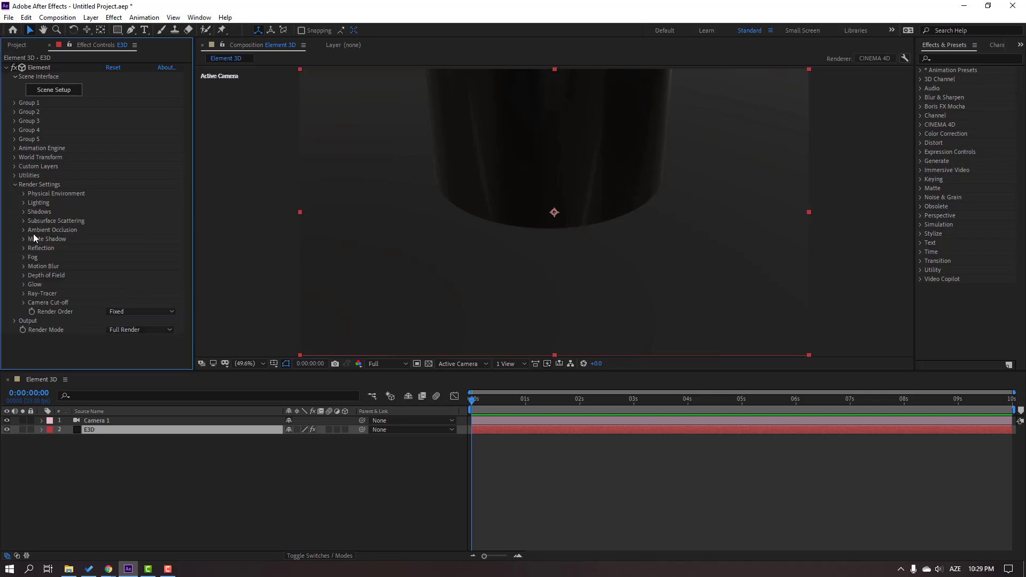
pyautogui.click(24, 230)
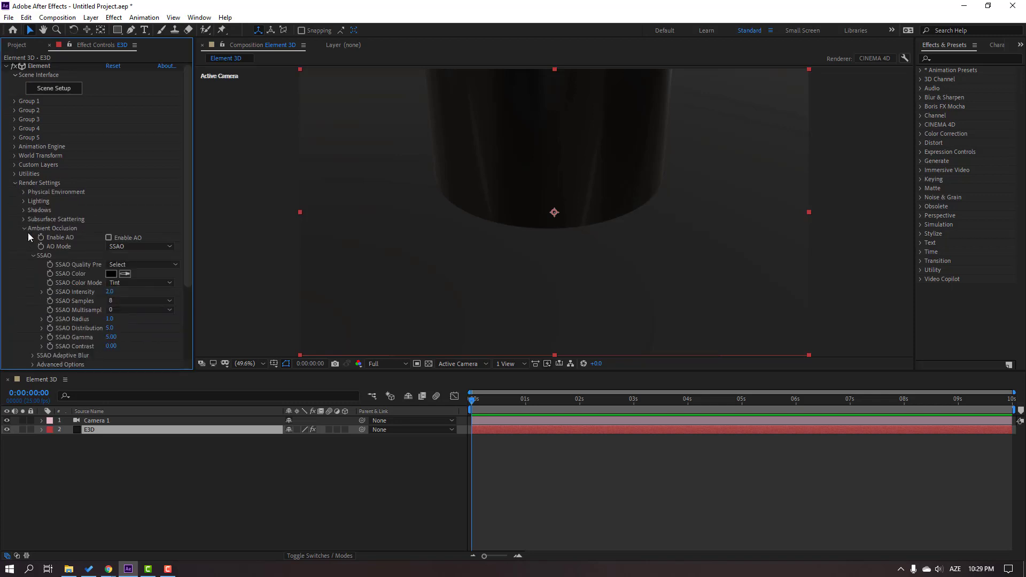
pyautogui.click(108, 238)
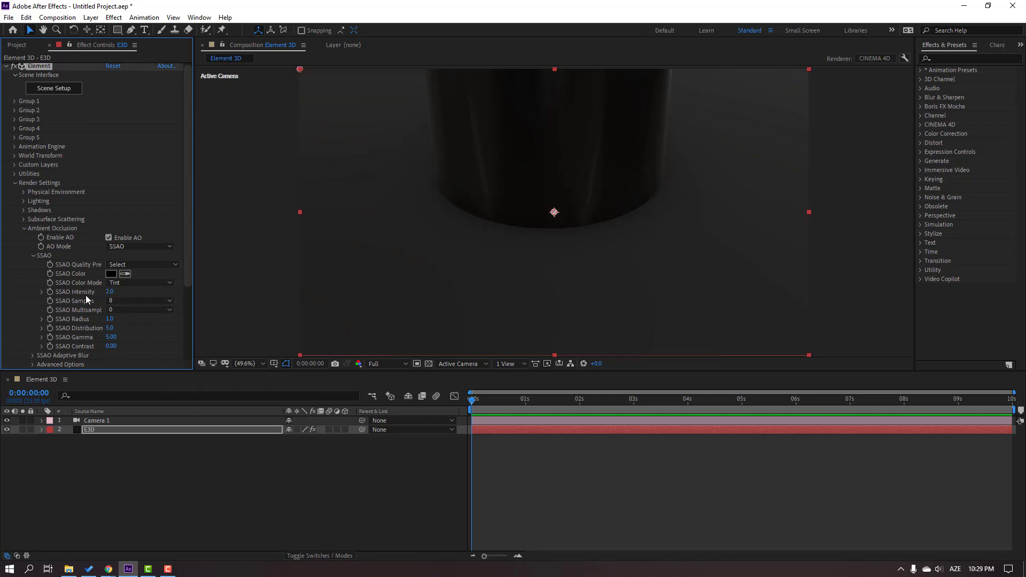
pyautogui.click(110, 292)
pyautogui.write('8')
pyautogui.press('Return')
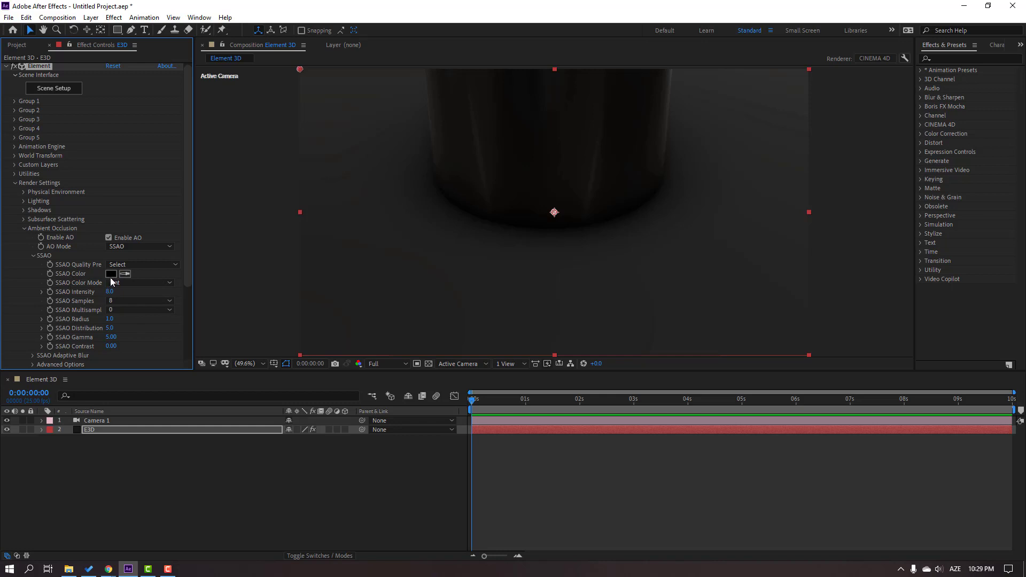
# Step: Set the SSAO color to the dark grey 242323
pyautogui.click(110, 274)
pyautogui.moveTo(98, 470); pyautogui.dragTo(97, 448)
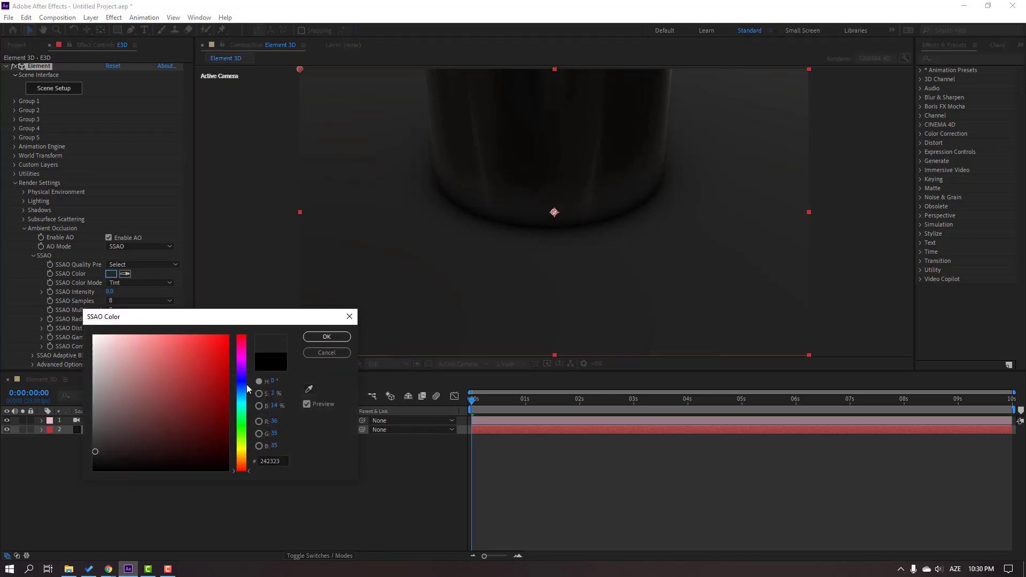
pyautogui.click(326, 337)
pyautogui.scroll(-1, 476, 245)
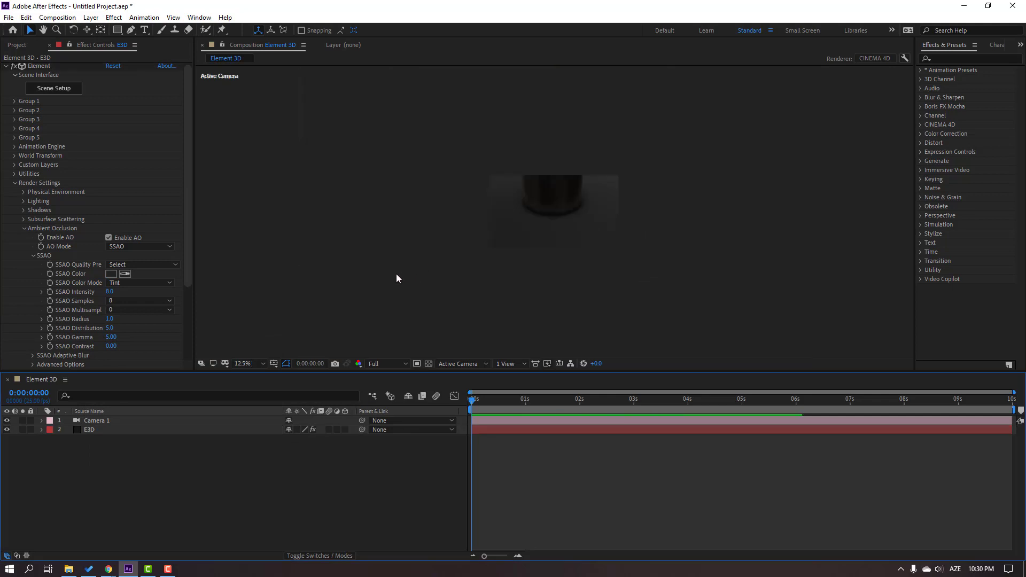
pyautogui.press('.')
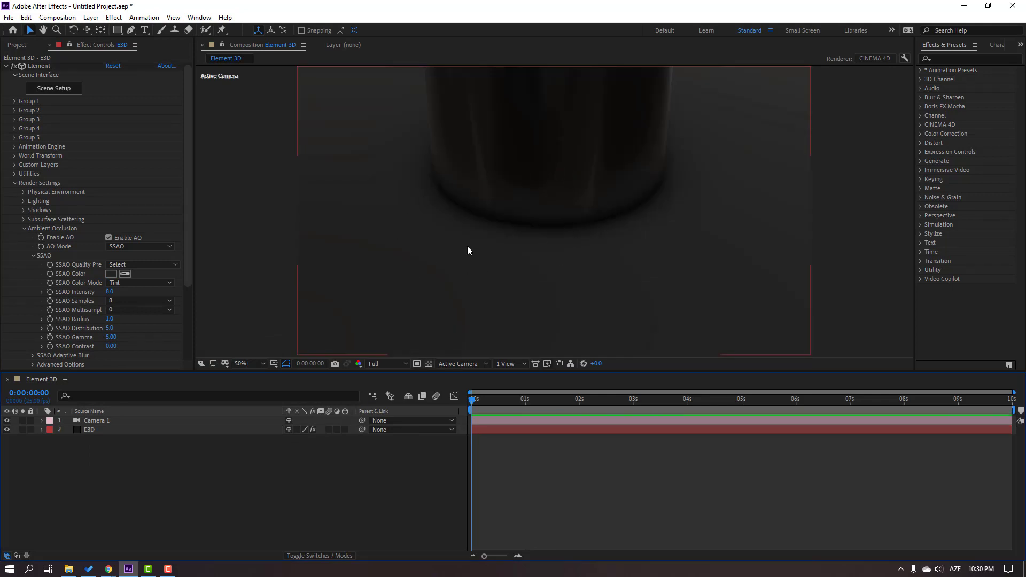
# Step: Set the added lighting in Element's render settings to Cinema
pyautogui.click(24, 229)
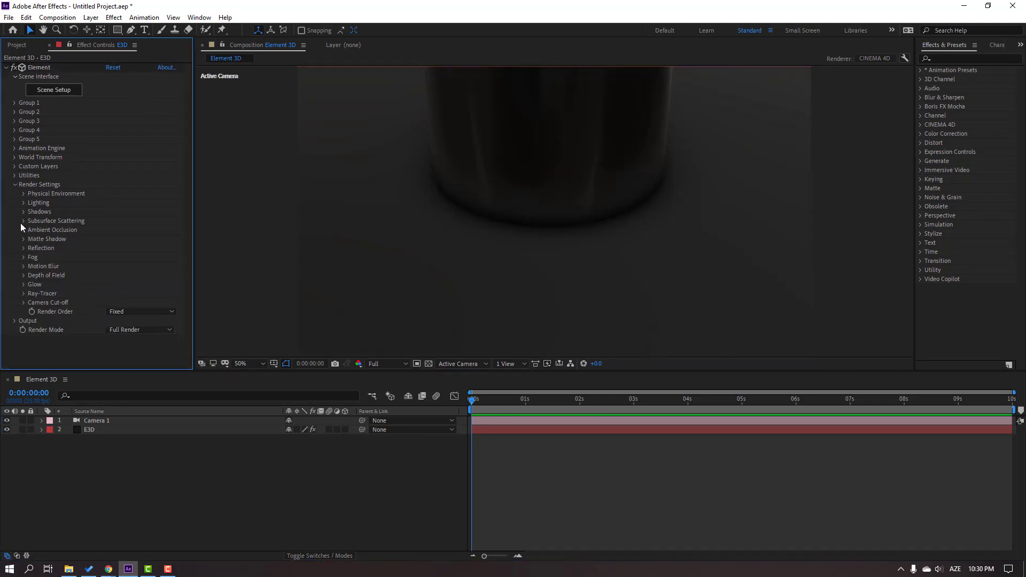
pyautogui.click(23, 203)
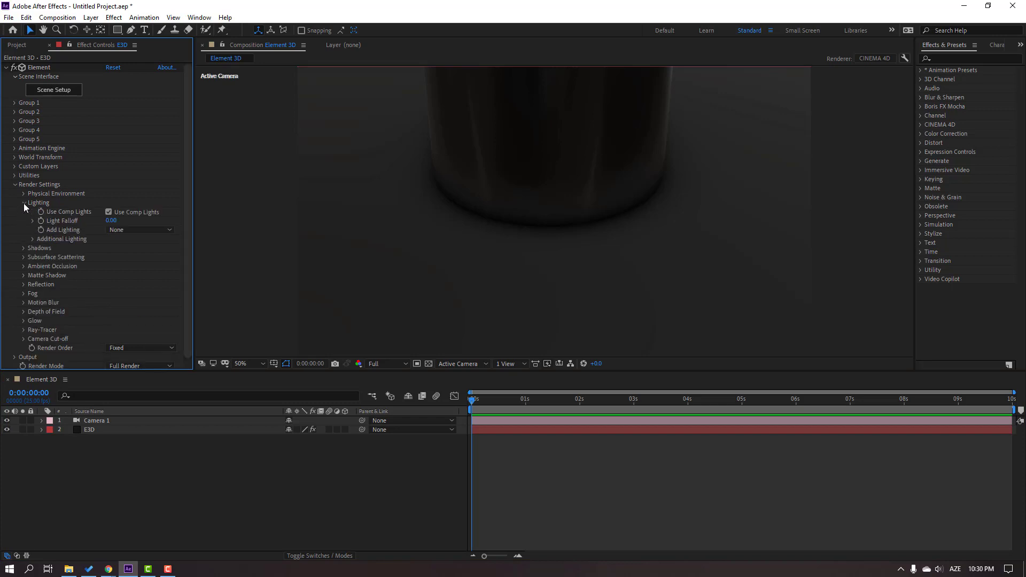
pyautogui.click(128, 230)
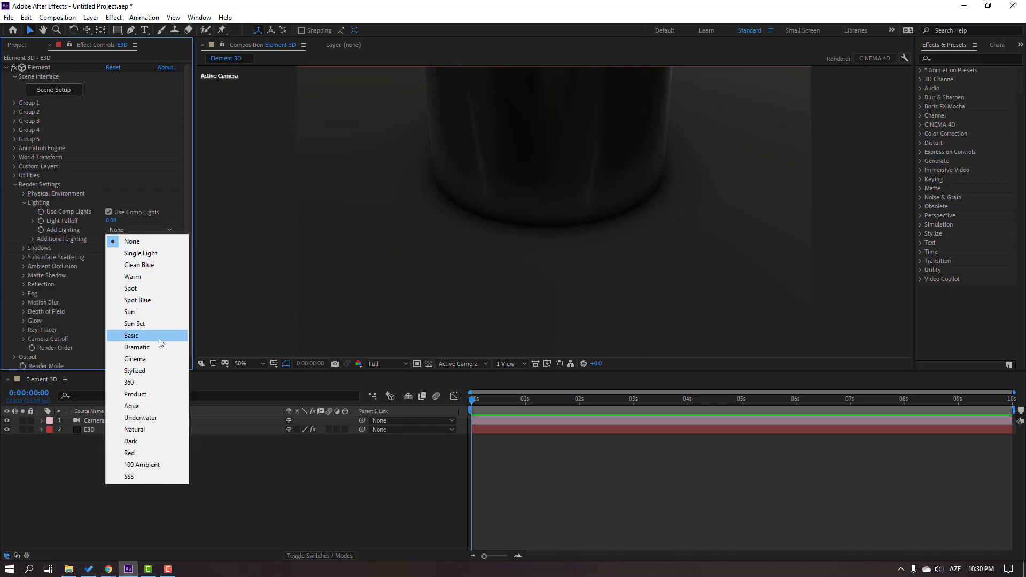
pyautogui.click(134, 359)
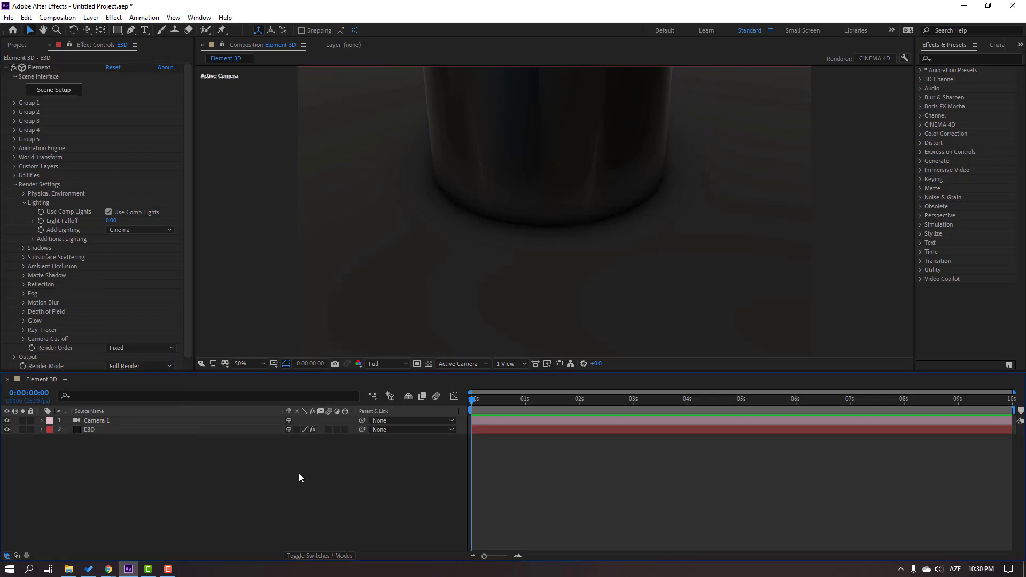
pyautogui.press(',')
pyautogui.press(',')
pyautogui.press('.')
pyautogui.press('.')
# Step: Compare the render with ambient occlusion on and off using a composition snapshot, leaving ambient occlusion enabled
pyautogui.click(24, 266)
pyautogui.scroll(-2, 24, 267)
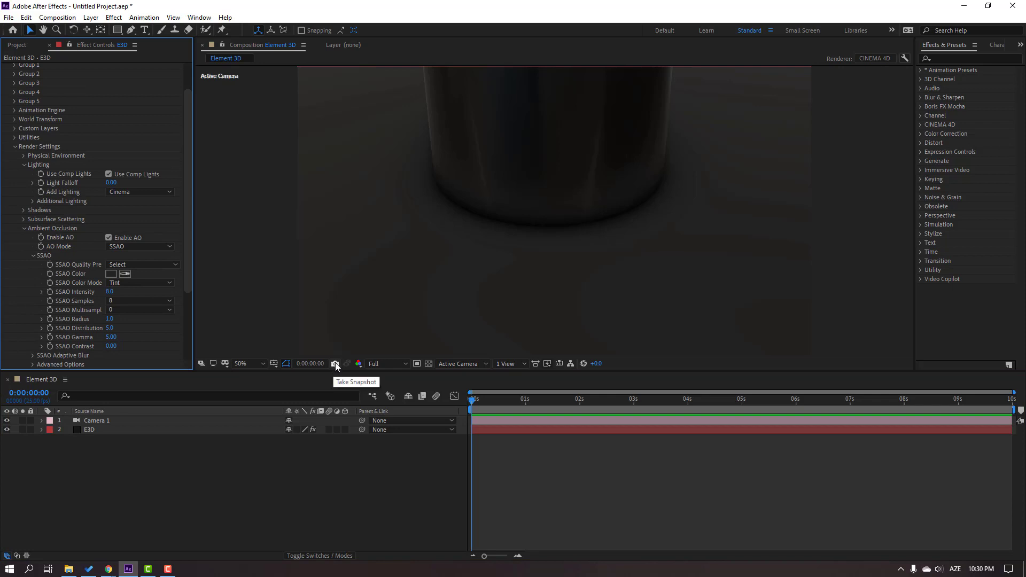
pyautogui.click(335, 363)
pyautogui.click(108, 238)
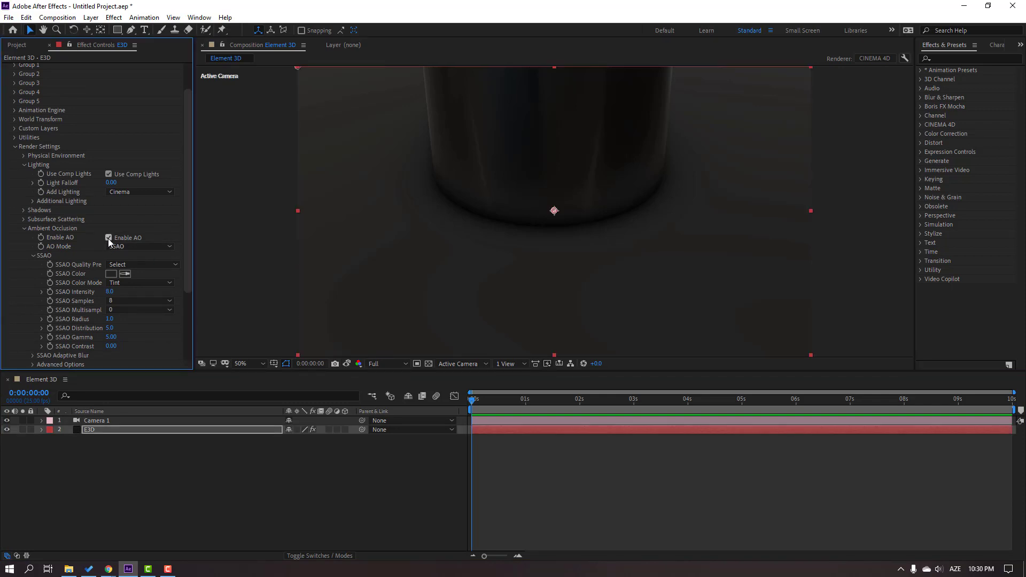
pyautogui.click(109, 238)
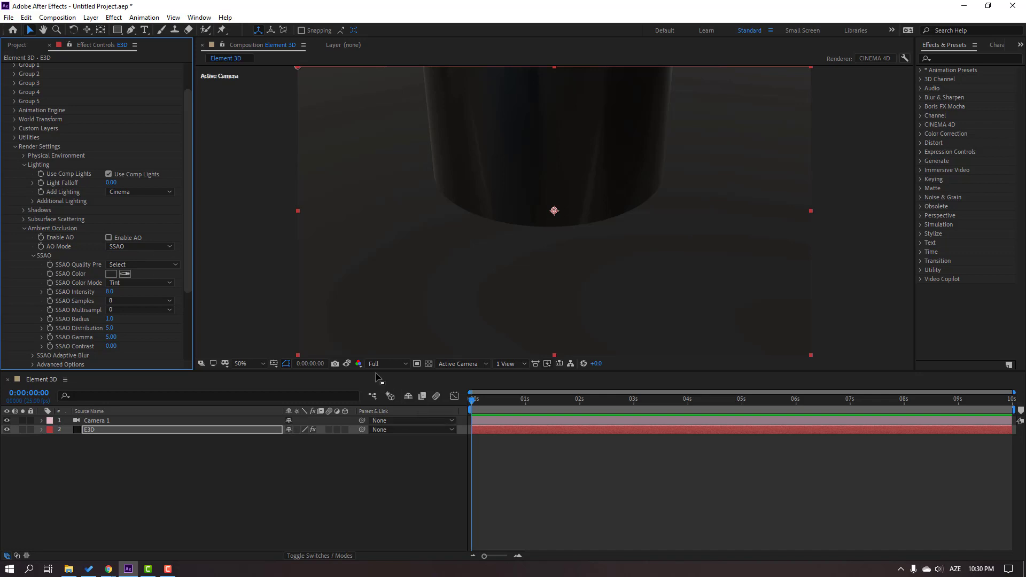
pyautogui.click(348, 364)
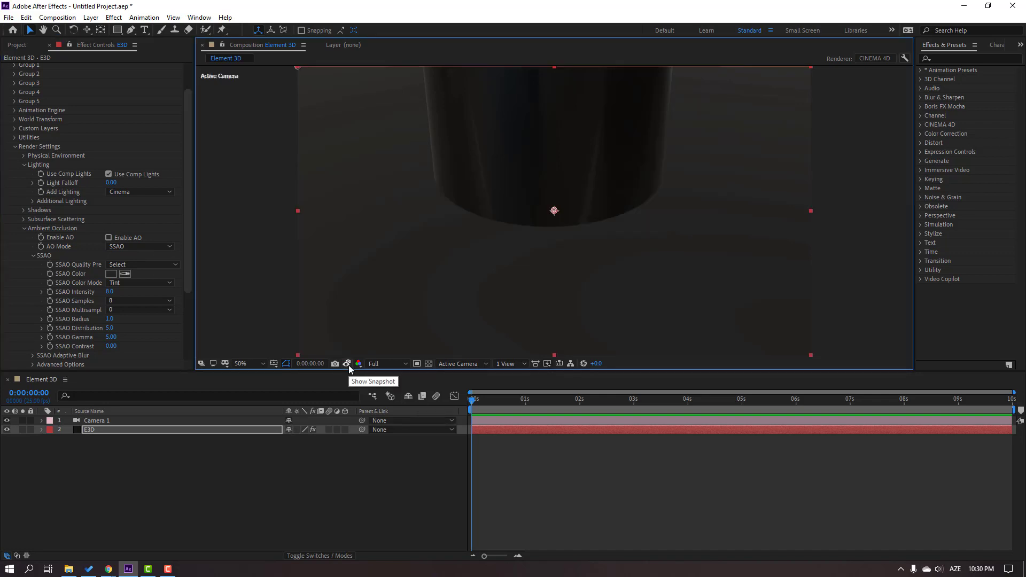
pyautogui.click(348, 363)
pyautogui.click(347, 363)
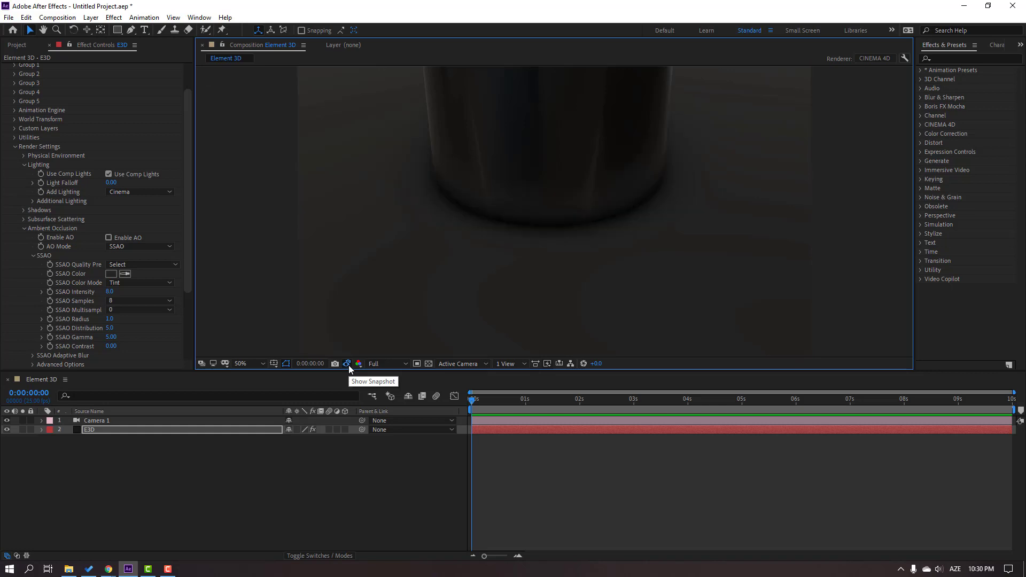
pyautogui.click(348, 364)
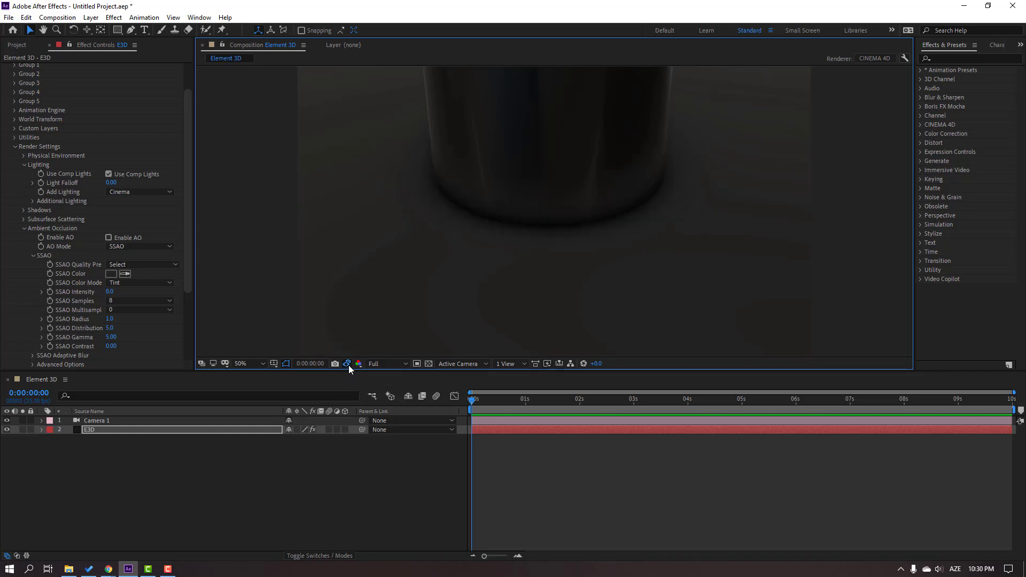
pyautogui.click(109, 237)
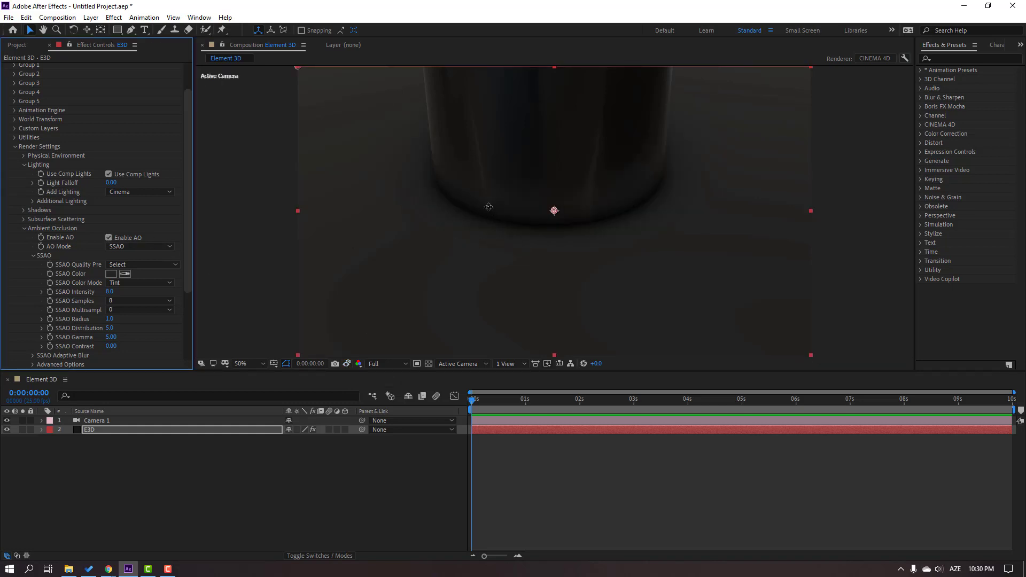
# Step: Orbit the camera to a lower angle showing the cylinder's base and the floor's far edge
pyautogui.press('c')
pyautogui.moveTo(434, 172); pyautogui.dragTo(515, 149)
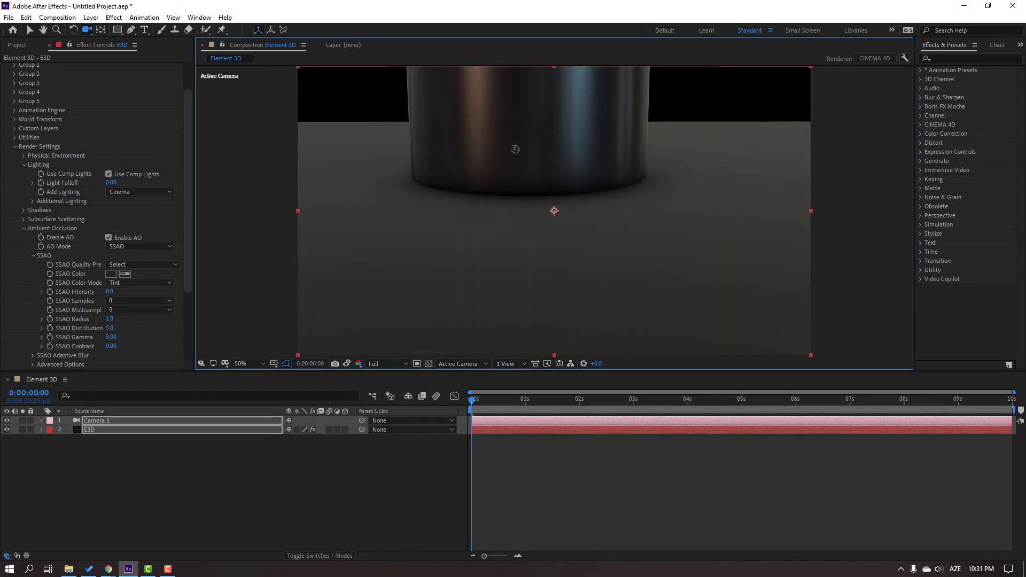
pyautogui.click(111, 291)
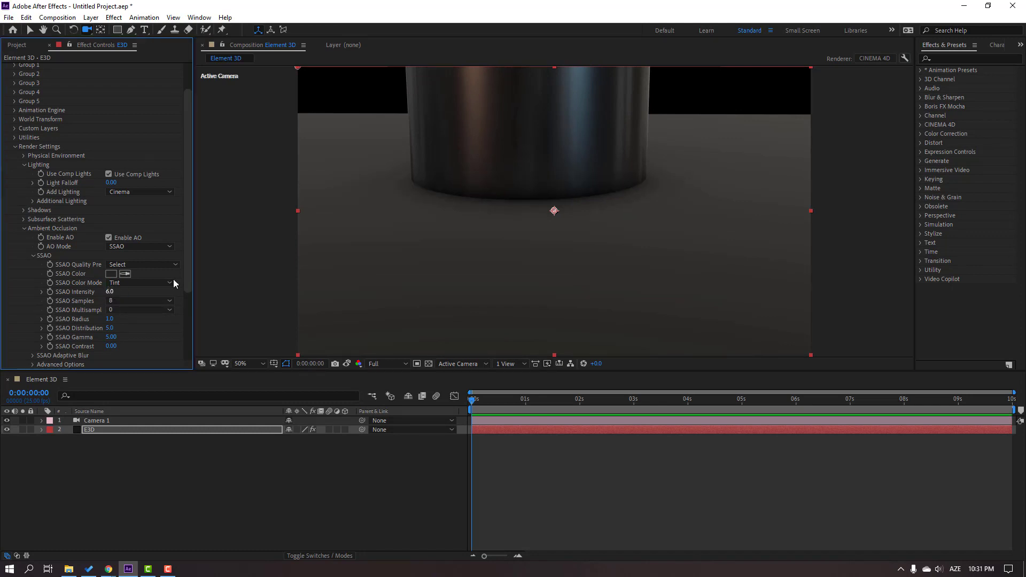
pyautogui.moveTo(586, 179)
pyautogui.mouseDown()
pyautogui.moveTo(602, 198)
pyautogui.moveTo(618, 174)
pyautogui.moveTo(582, 171)
pyautogui.mouseUp()
# Step: Open Element's scene setup and add the statue model from the Starter_Pack_Physical collection to the scene
pyautogui.scroll(3, 153, 180)
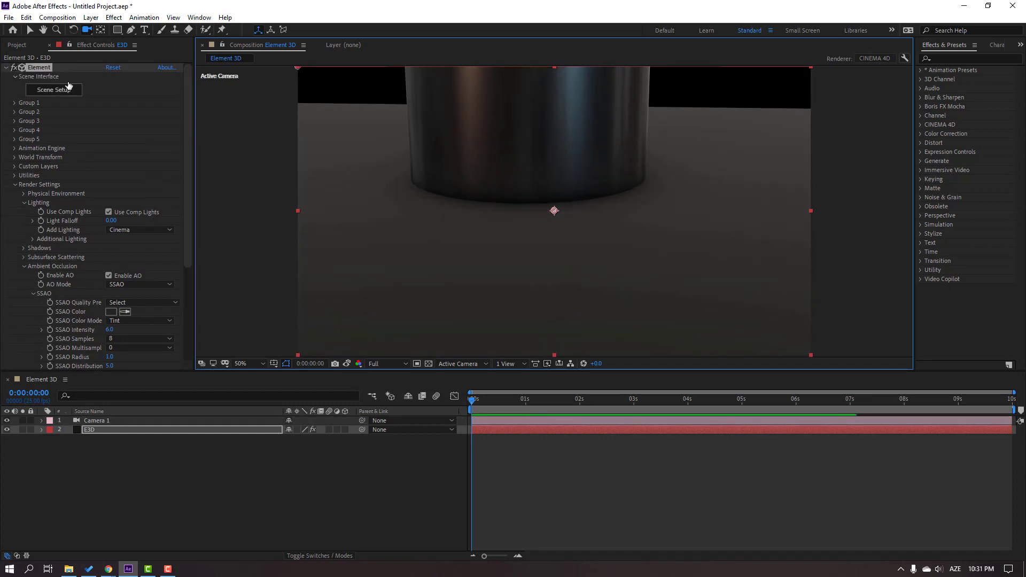
pyautogui.click(48, 90)
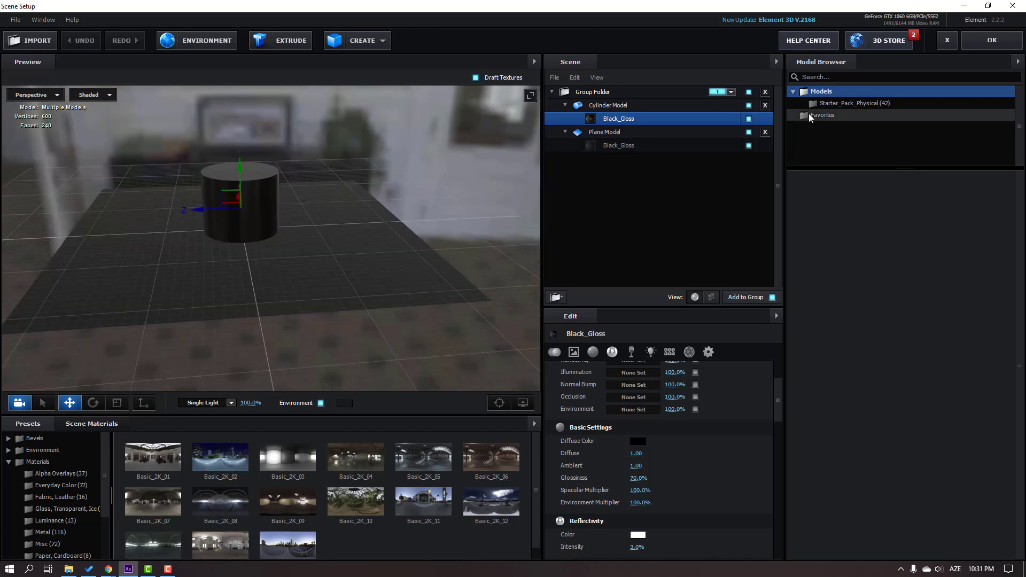
pyautogui.click(858, 105)
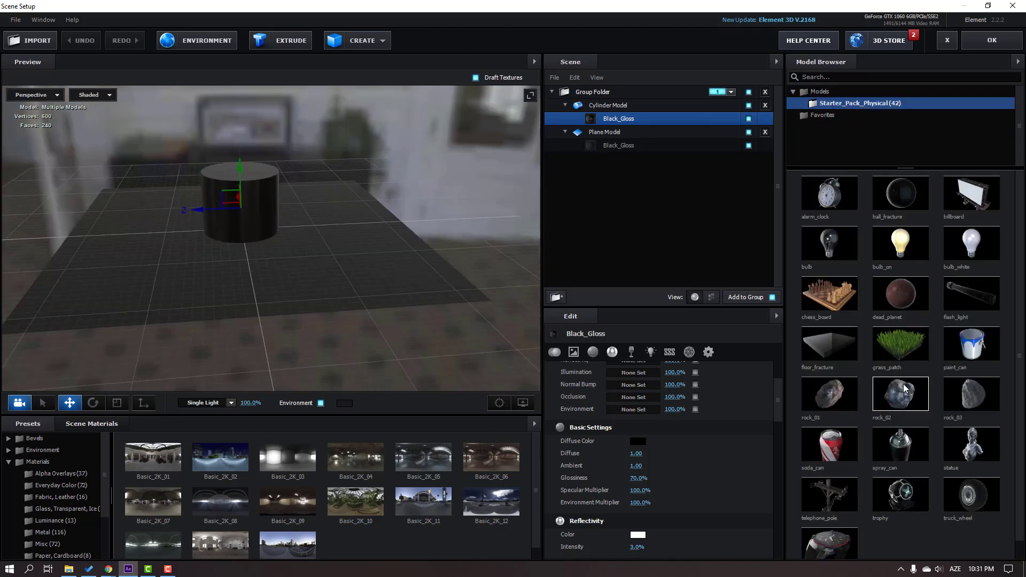
pyautogui.click(975, 452)
# Step: Move the statue onto the cylinder's top, to about 0.79 in Y and -0.12 in Z
pyautogui.scroll(3, 224, 234)
pyautogui.moveTo(198, 230); pyautogui.dragTo(295, 225)
pyautogui.scroll(3, 295, 225)
pyautogui.scroll(-4, 353, 213)
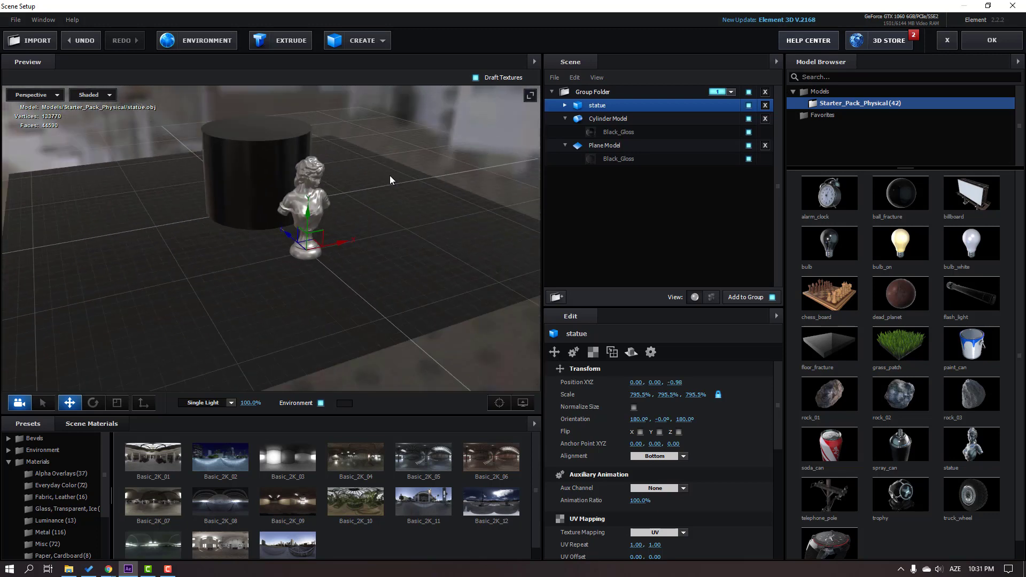
pyautogui.moveTo(390, 176); pyautogui.dragTo(383, 235, button='middle')
pyautogui.moveTo(224, 237); pyautogui.dragTo(249, 257)
pyautogui.moveTo(313, 278); pyautogui.dragTo(238, 155)
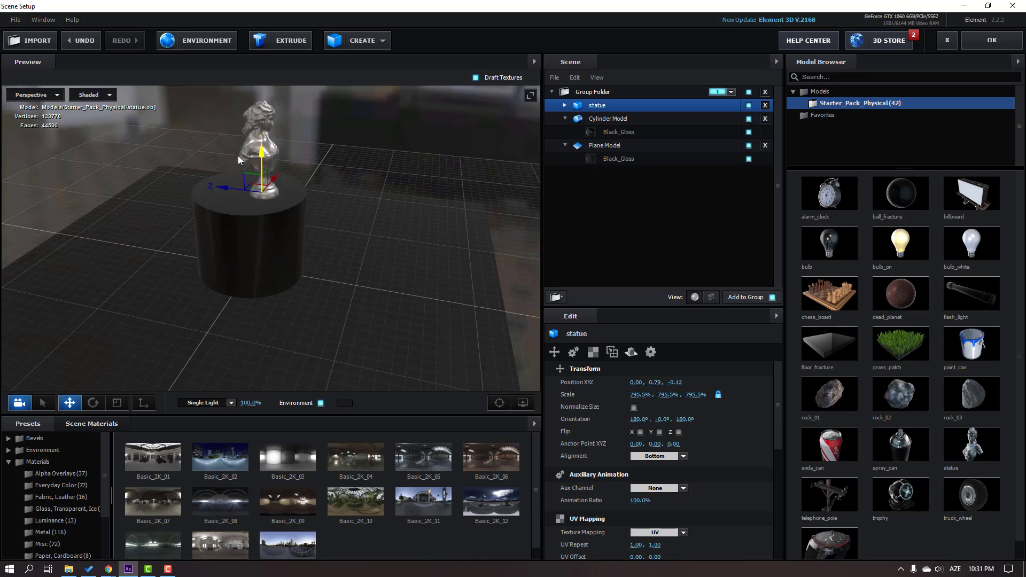
# Step: Fine-tune the statue's position to 0.00, 0.79, -0.03 so its base rests centred on the cylinder's top face
pyautogui.scroll(4, 278, 180)
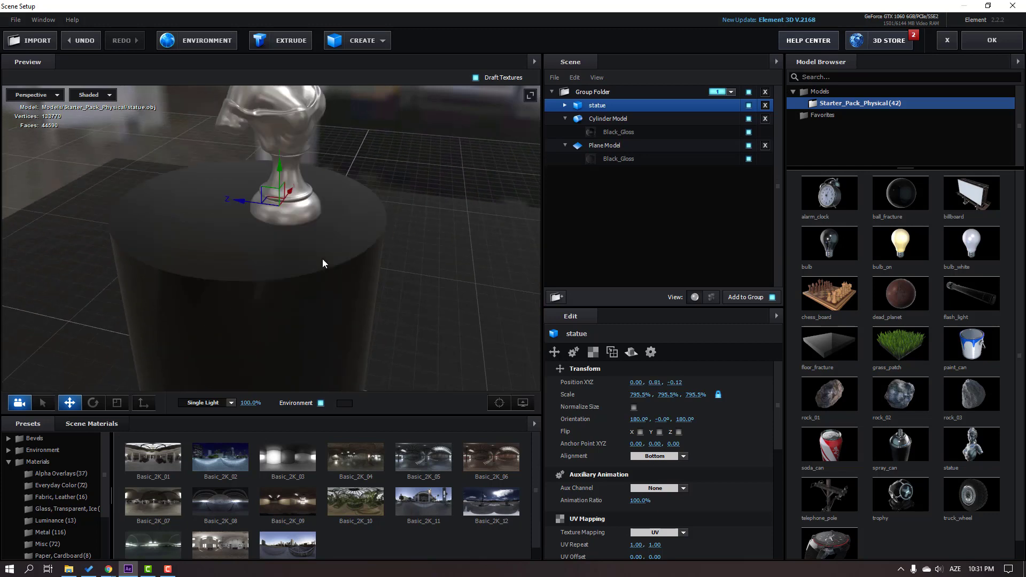
pyautogui.moveTo(322, 258); pyautogui.dragTo(328, 290, button='middle')
pyautogui.moveTo(252, 233); pyautogui.dragTo(229, 230)
pyautogui.scroll(2, 281, 257)
pyautogui.moveTo(281, 257); pyautogui.dragTo(295, 229)
pyautogui.scroll(5, 281, 184)
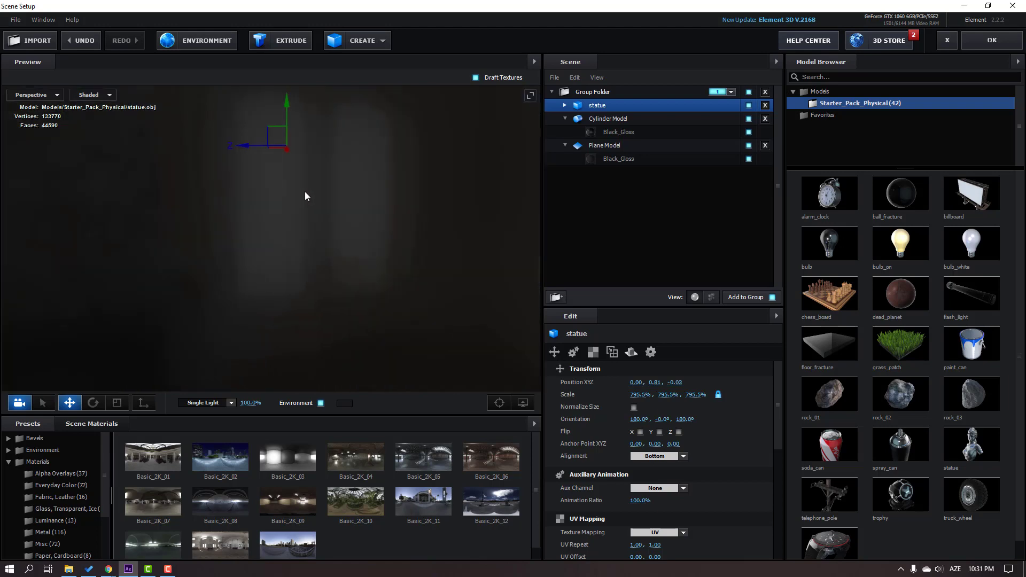
pyautogui.moveTo(323, 188); pyautogui.dragTo(316, 224, button='middle')
pyautogui.moveTo(265, 175)
pyautogui.mouseDown()
pyautogui.moveTo(262, 208)
pyautogui.moveTo(265, 193)
pyautogui.mouseUp()
pyautogui.scroll(-4, 434, 235)
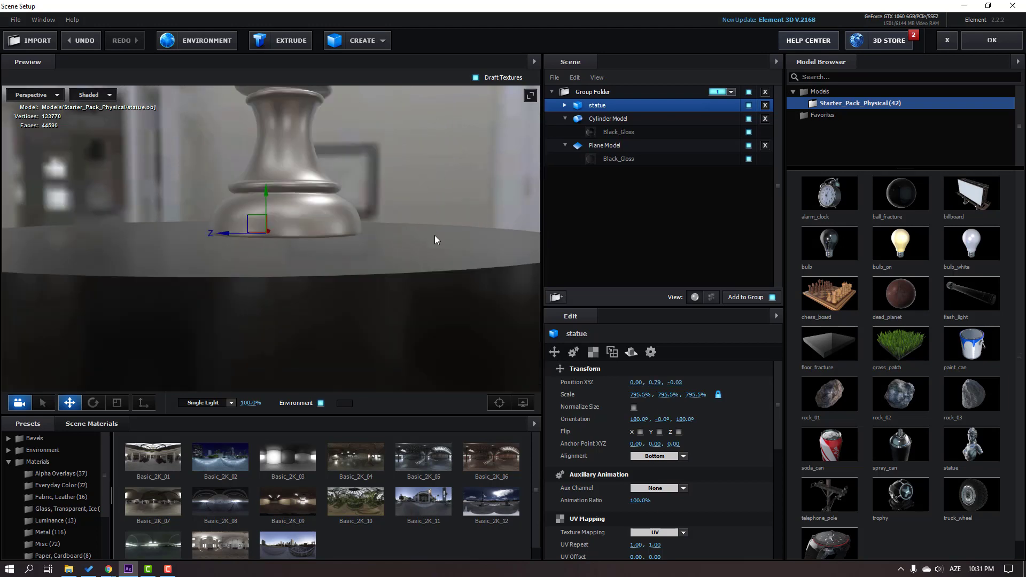
# Step: Apply the Black_Gloss scene material to the statue and accept the scene changes
pyautogui.moveTo(434, 235); pyautogui.dragTo(346, 245)
pyautogui.scroll(-4, 346, 204)
pyautogui.moveTo(346, 204); pyautogui.dragTo(389, 226, button='middle')
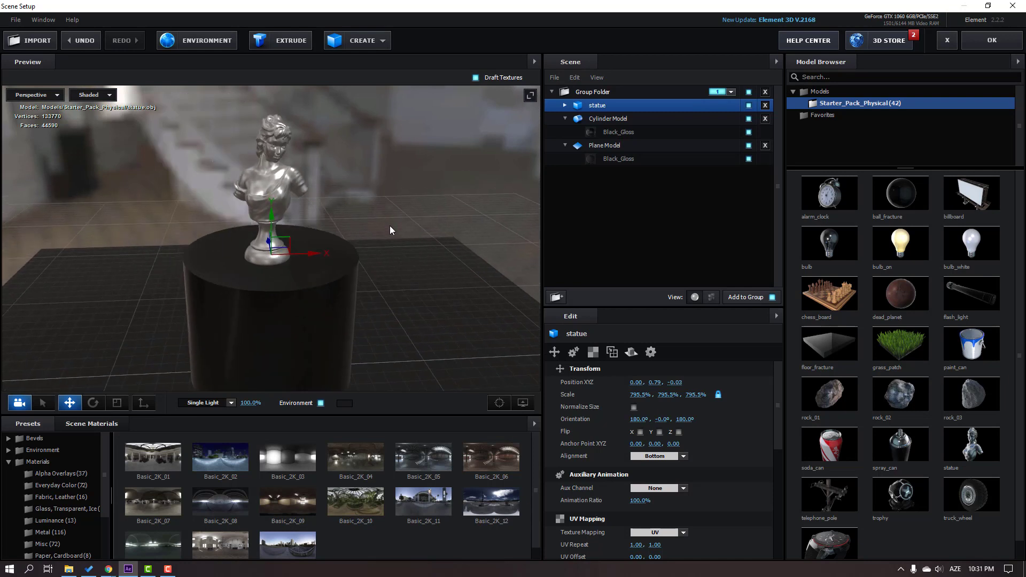
pyautogui.moveTo(390, 230); pyautogui.dragTo(384, 209)
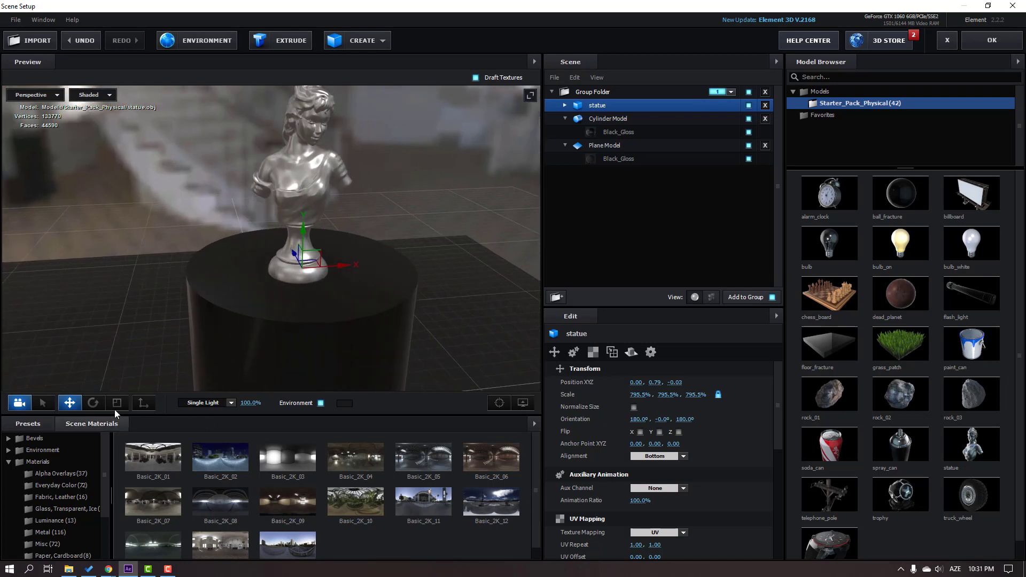
pyautogui.click(72, 424)
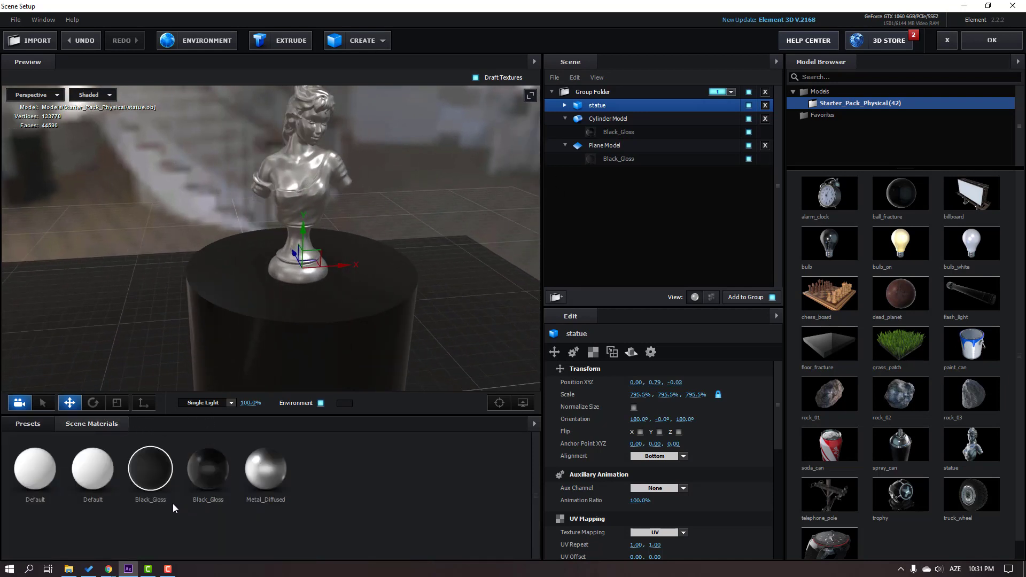
pyautogui.moveTo(248, 287); pyautogui.dragTo(396, 215)
pyautogui.click(990, 43)
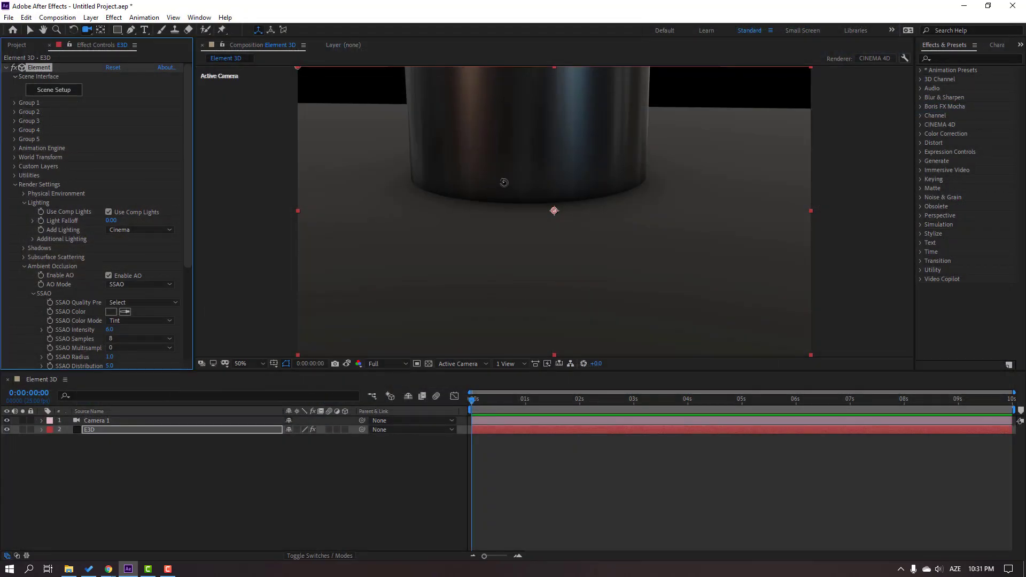
# Step: Reframe the composition camera on the statue's base atop the cylinder and set the SSAO intensity to 10
pyautogui.moveTo(498, 135); pyautogui.dragTo(719, 162)
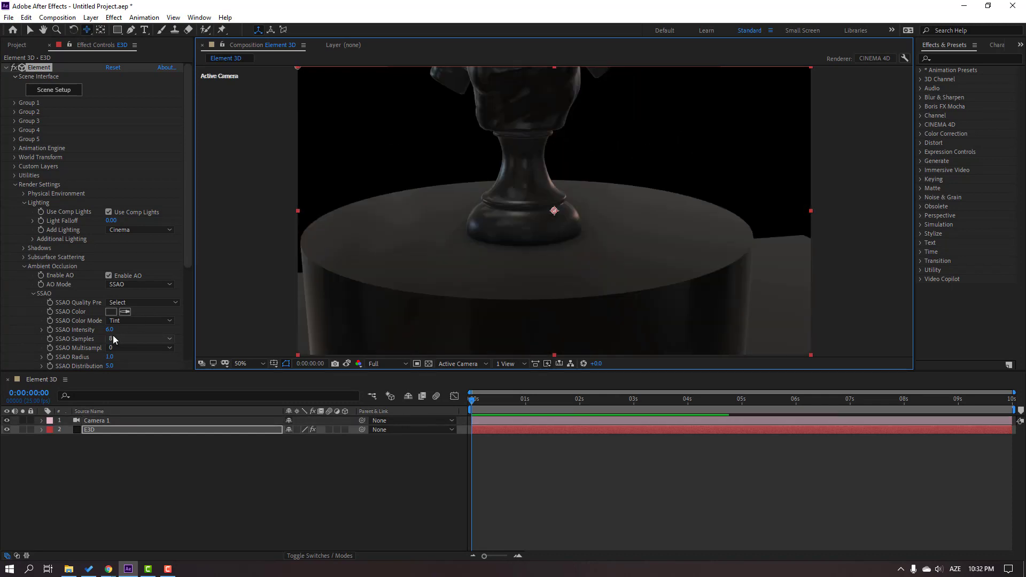
pyautogui.click(114, 330)
pyautogui.write('10')
pyautogui.press('Return')
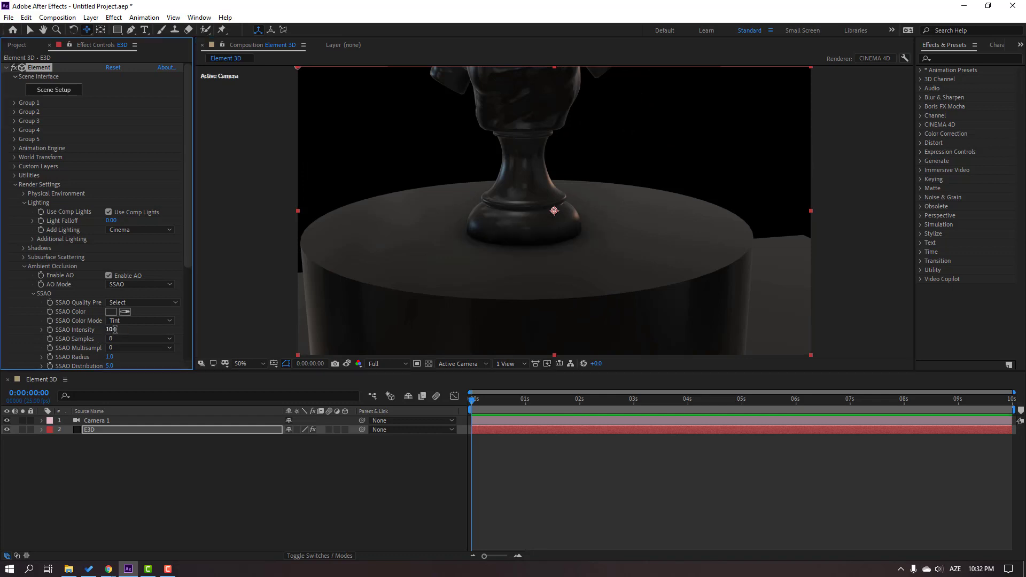
# Step: Compare the contact shading around the statue's base with ambient occlusion off and on, leaving it enabled
pyautogui.scroll(-4, 459, 280)
pyautogui.scroll(6, 465, 256)
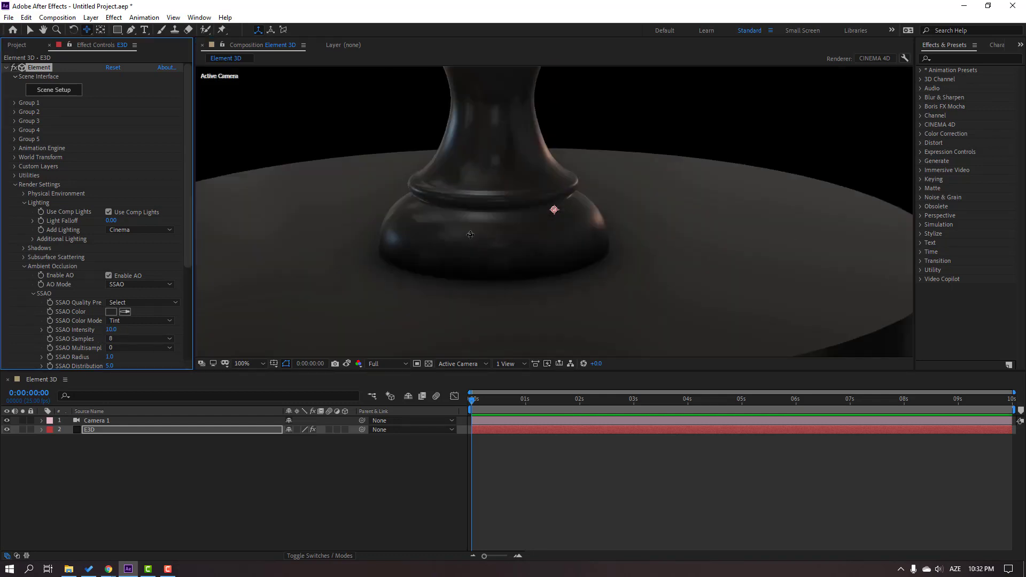
pyautogui.click(108, 275)
pyautogui.scroll(-2, 473, 241)
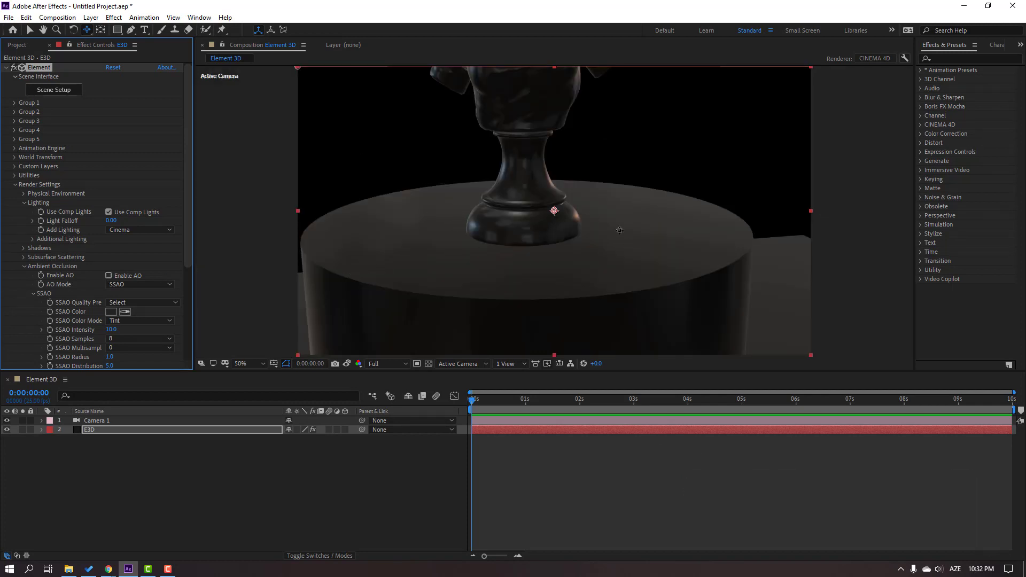
pyautogui.click(108, 275)
pyautogui.scroll(2, 400, 211)
pyautogui.scroll(-2, 414, 226)
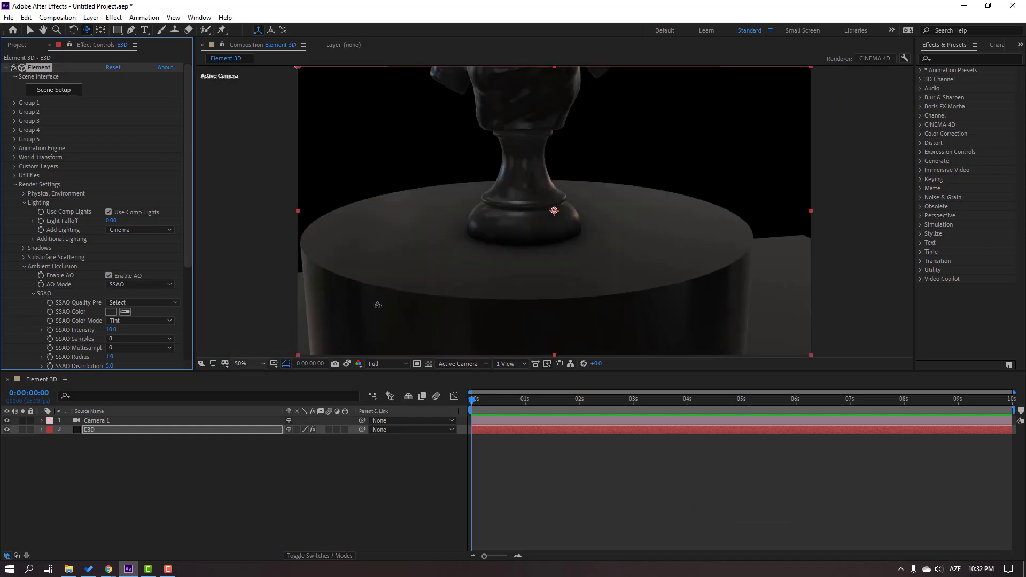